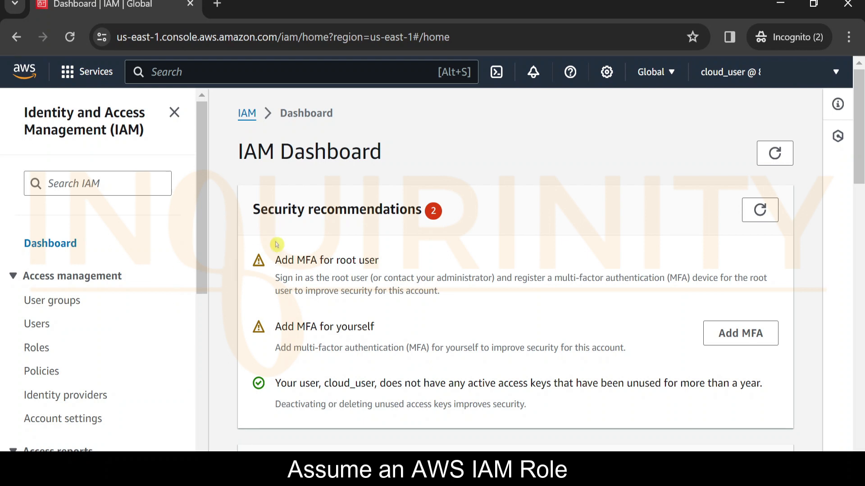
- Start creating an IAM user named tests3userdemo with access to the AWS Management Console
click(43, 328)
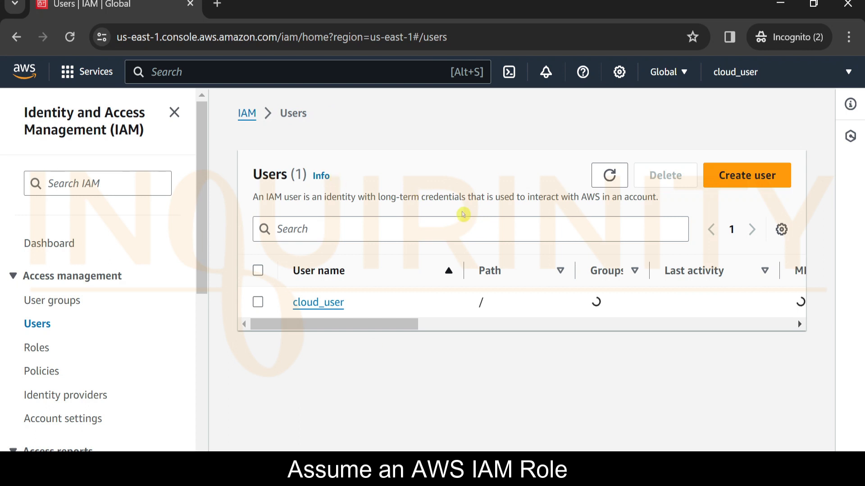
click(739, 175)
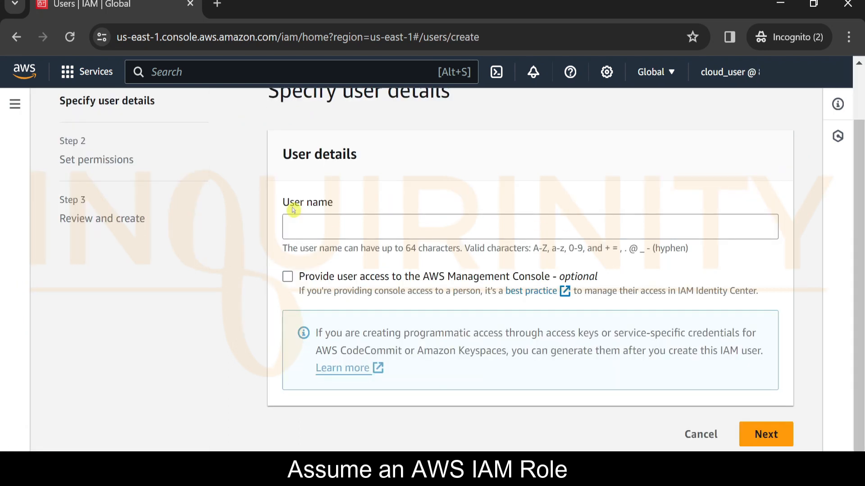
click(364, 227)
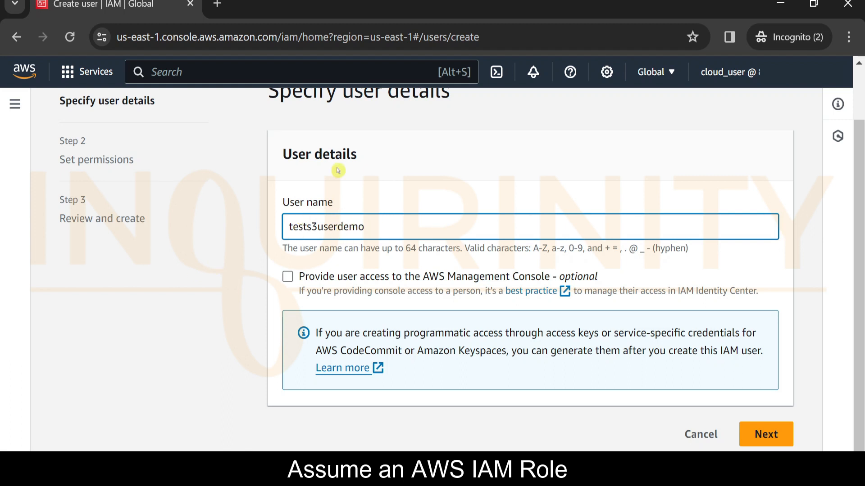
click(288, 279)
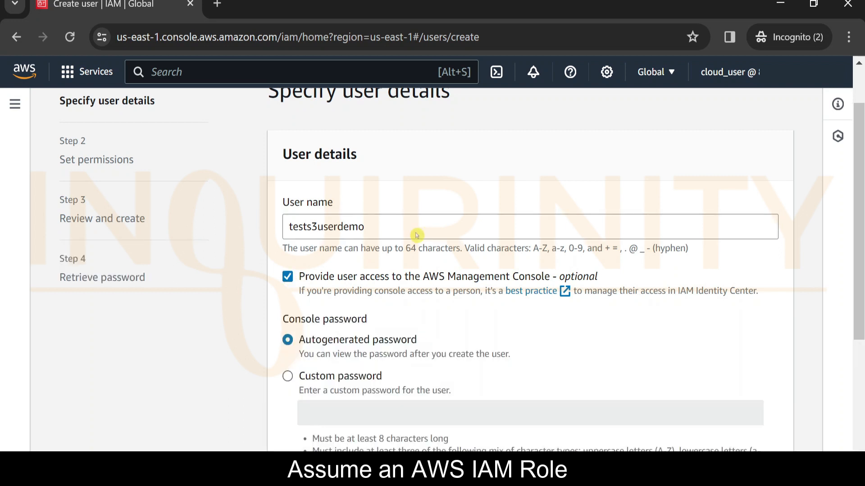
- Keep the autogenerated password with Show password enabled, turn off the required password change at next sign-in, and continue to the permissions
scroll(387, 243, down, 2)
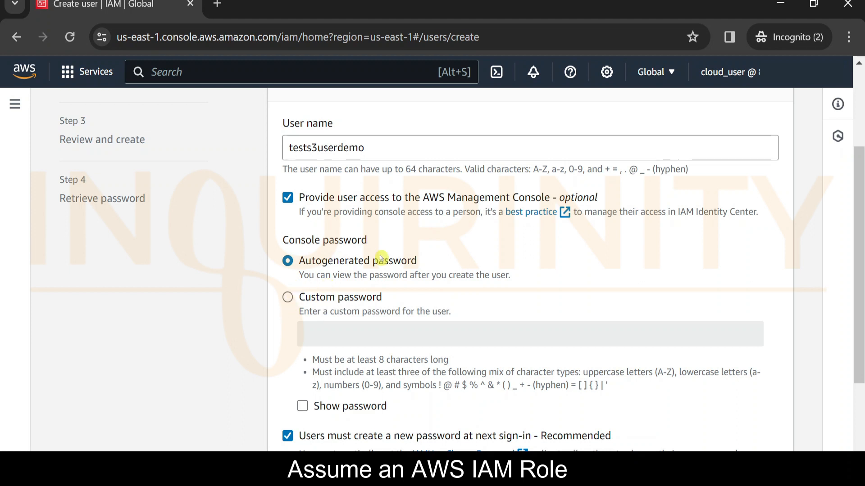
scroll(457, 301, down, 3)
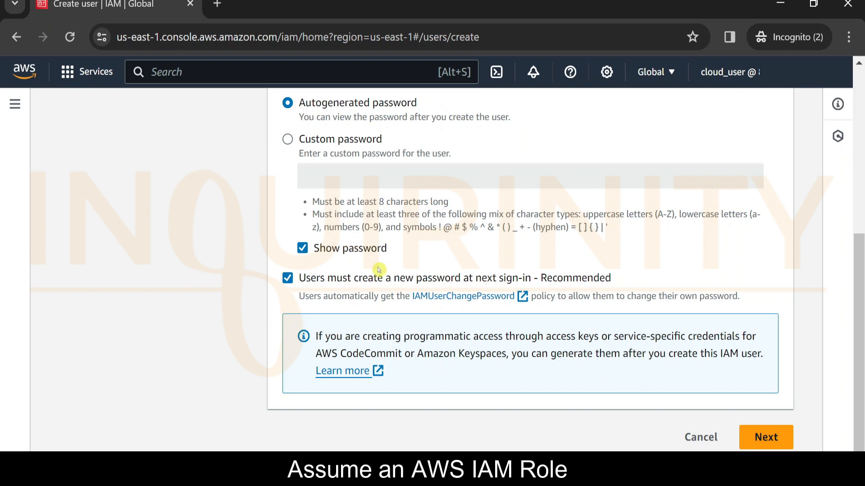
click(287, 281)
scroll(212, 289, up, 2)
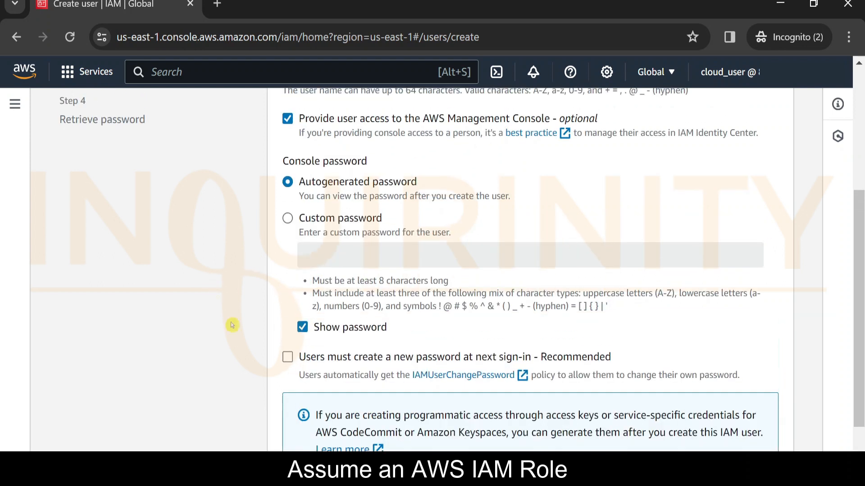
scroll(356, 353, down, 2)
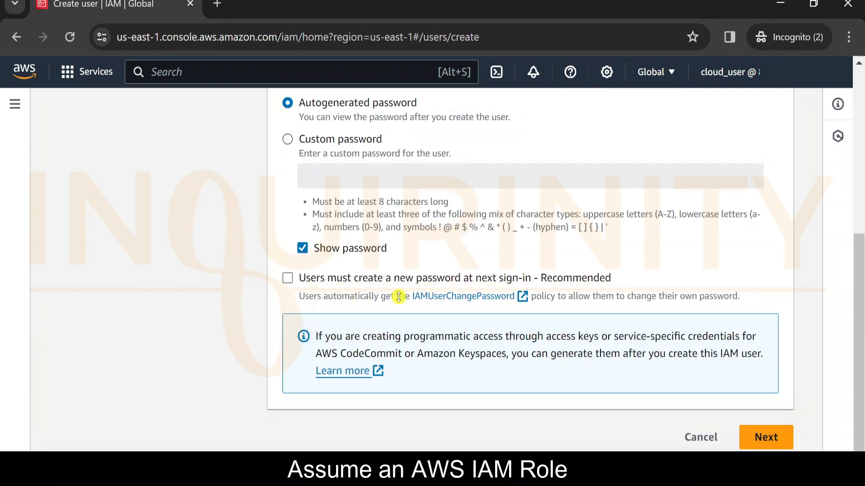
scroll(536, 306, up, 4)
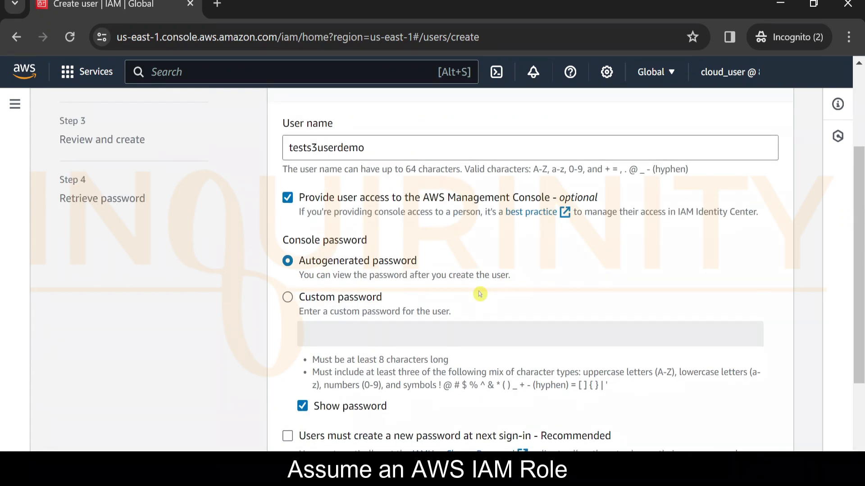
scroll(477, 295, down, 4)
scroll(450, 211, up, 4)
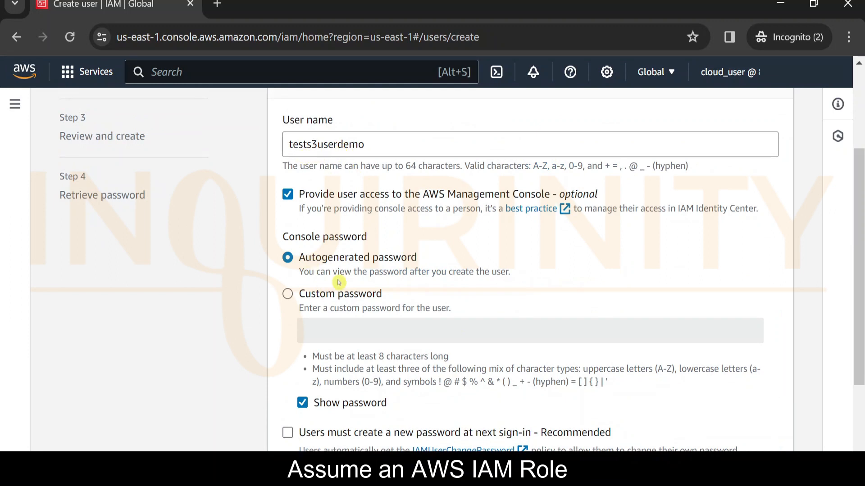
scroll(346, 311, down, 4)
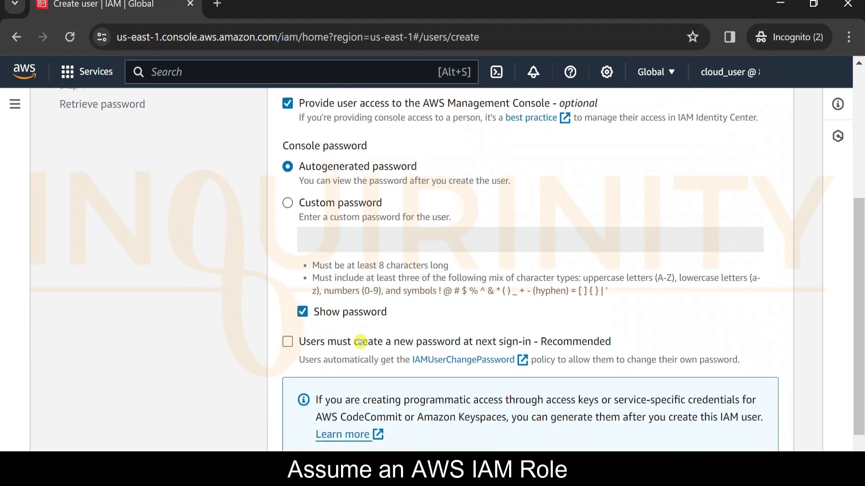
click(762, 434)
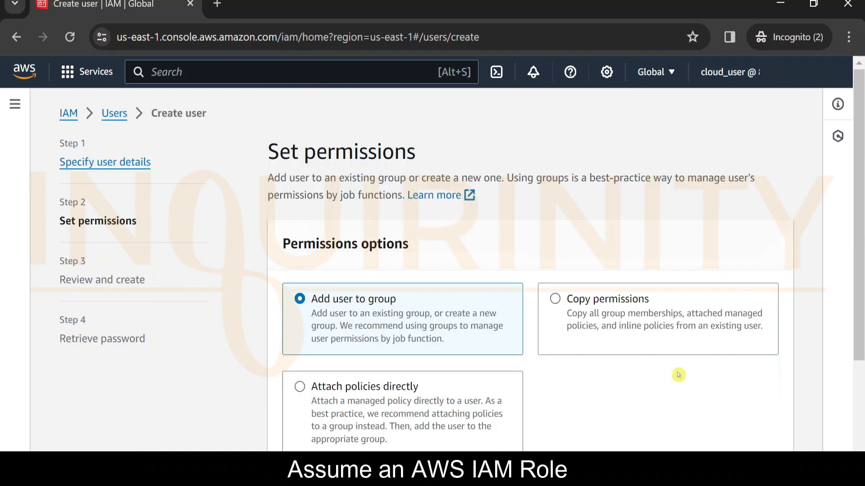
- Keep the Add user to group option without assigning any group or policy, and continue to the review
scroll(408, 242, down, 3)
scroll(408, 242, down, 1)
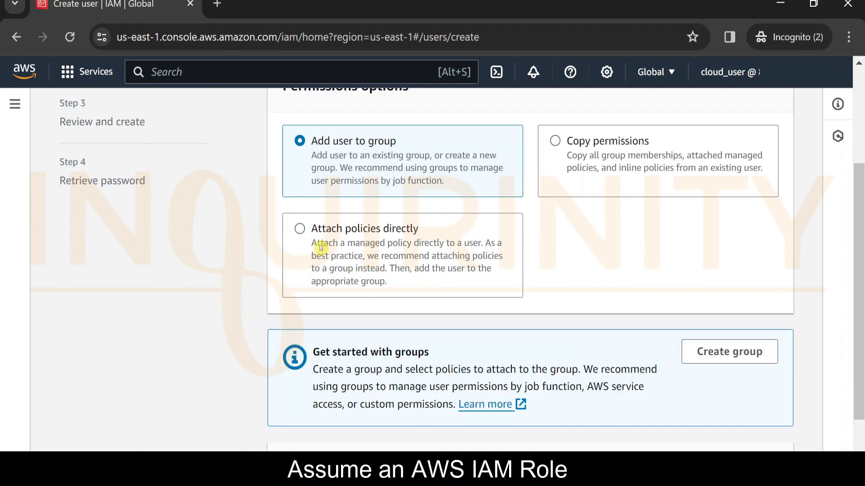
scroll(321, 244, down, 2)
scroll(318, 237, up, 5)
scroll(405, 260, down, 5)
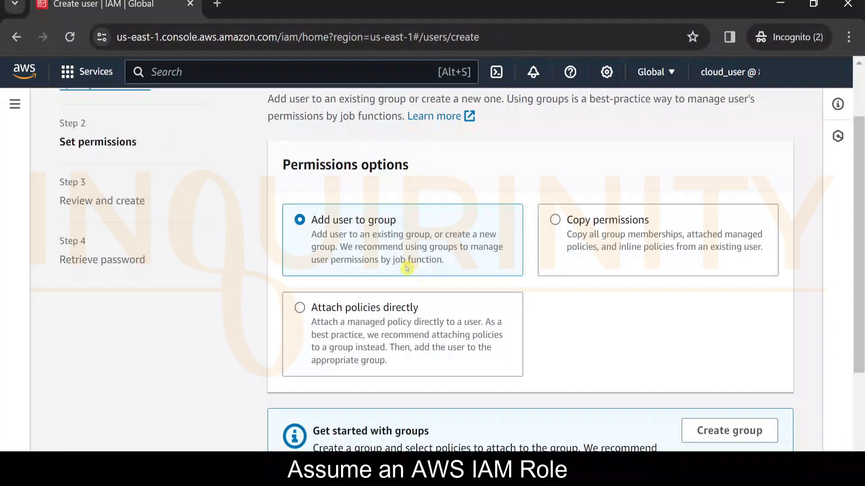
scroll(315, 252, up, 5)
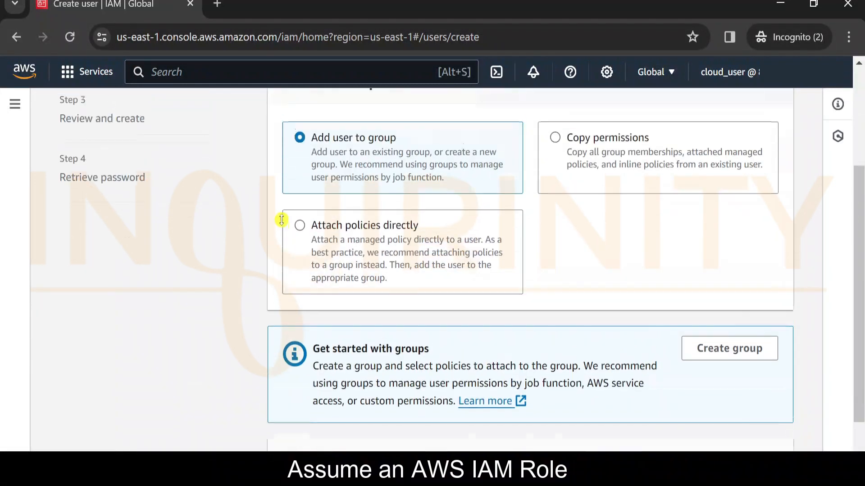
scroll(653, 318, down, 5)
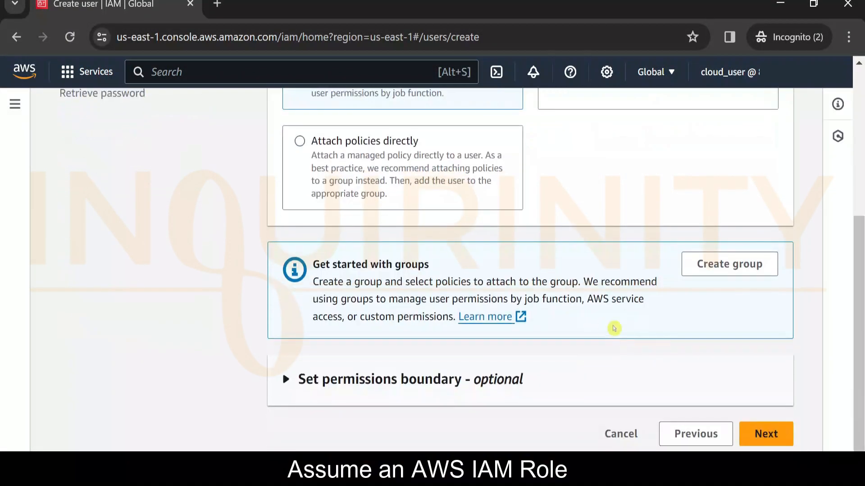
click(767, 432)
- Review the user details and permissions summary, and create the user without tags
scroll(406, 231, down, 3)
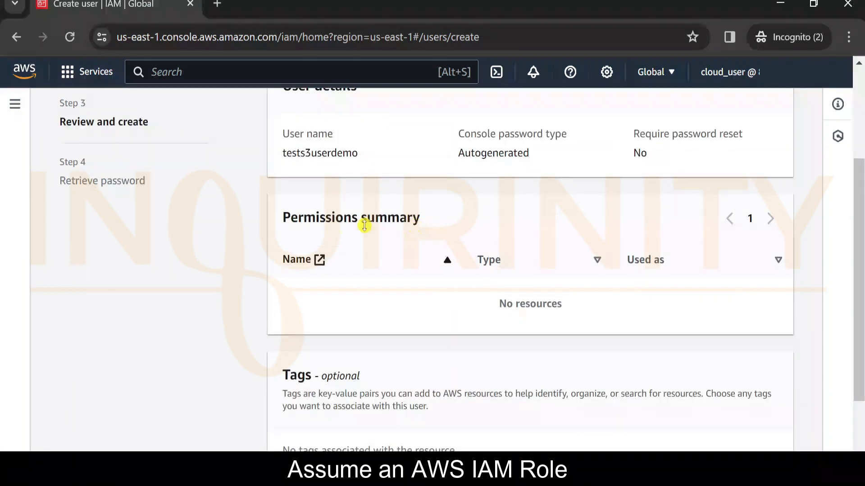
scroll(427, 233, down, 3)
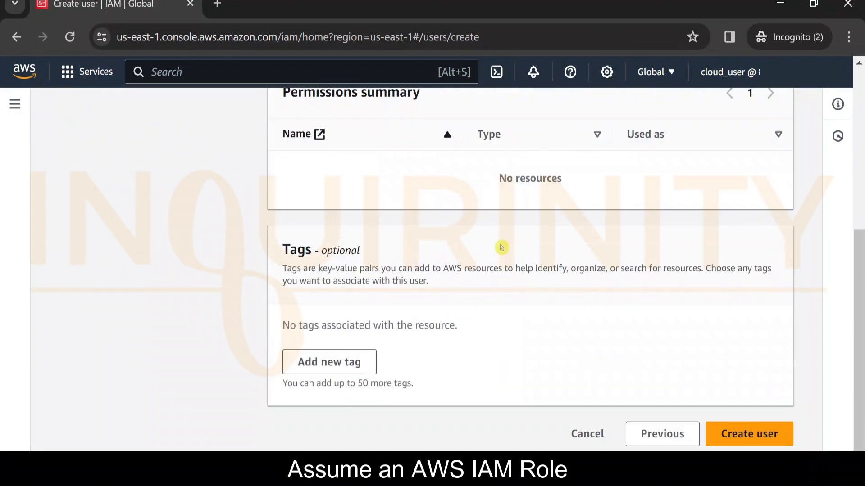
click(745, 432)
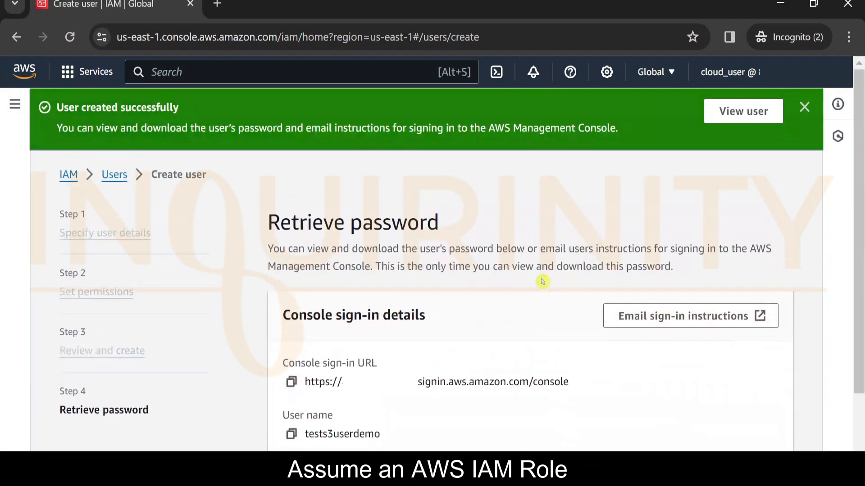
- Examine the new user's console sign-in URL, user name and password entry, and dismiss the success notice
scroll(385, 247, down, 2)
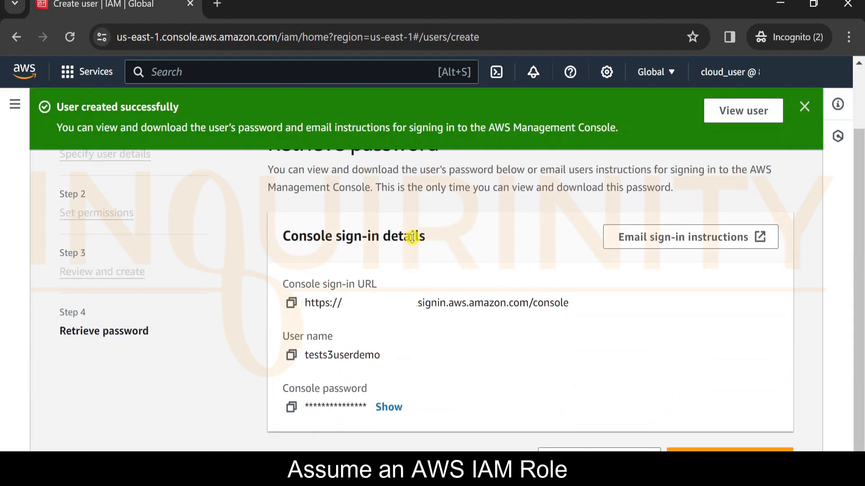
scroll(315, 254, up, 2)
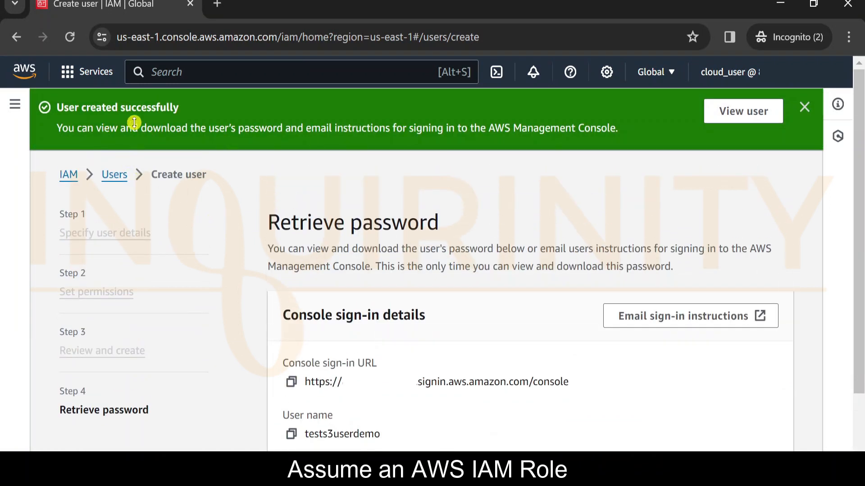
scroll(308, 291, down, 2)
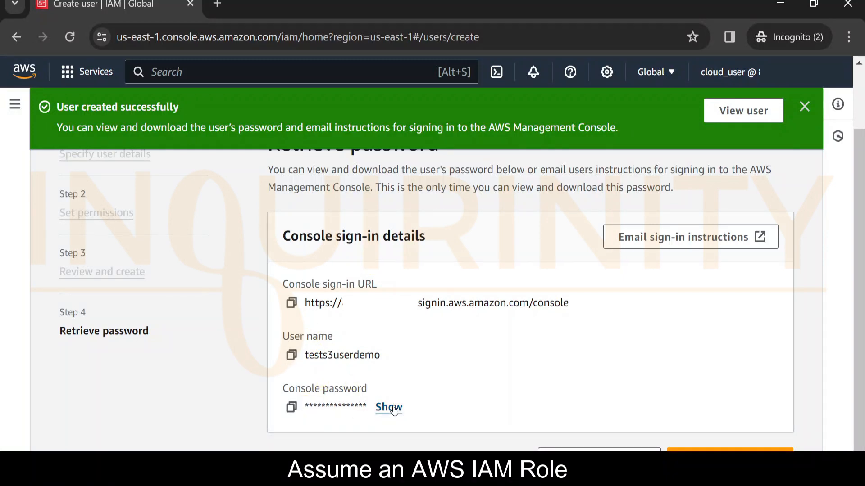
scroll(392, 397, down, 1)
click(342, 394)
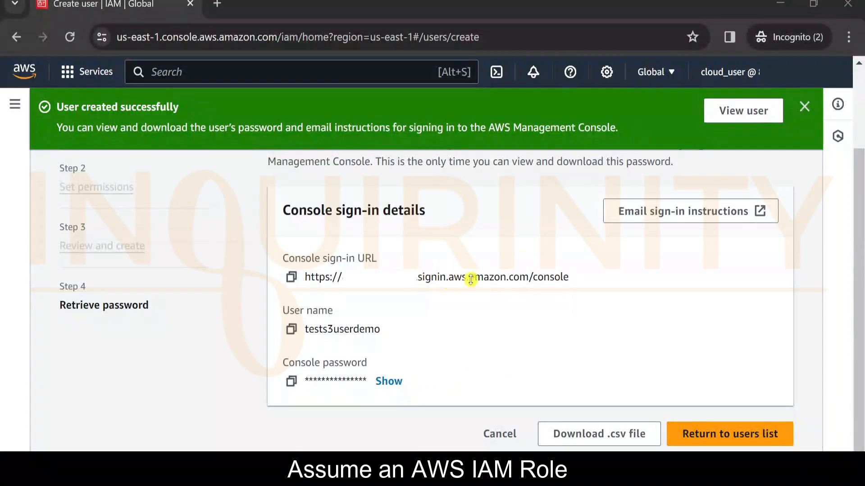
click(803, 107)
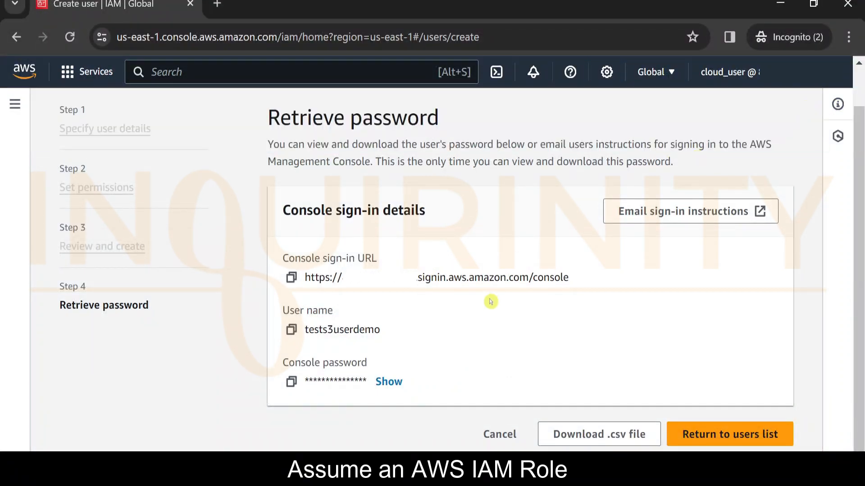
scroll(315, 225, up, 1)
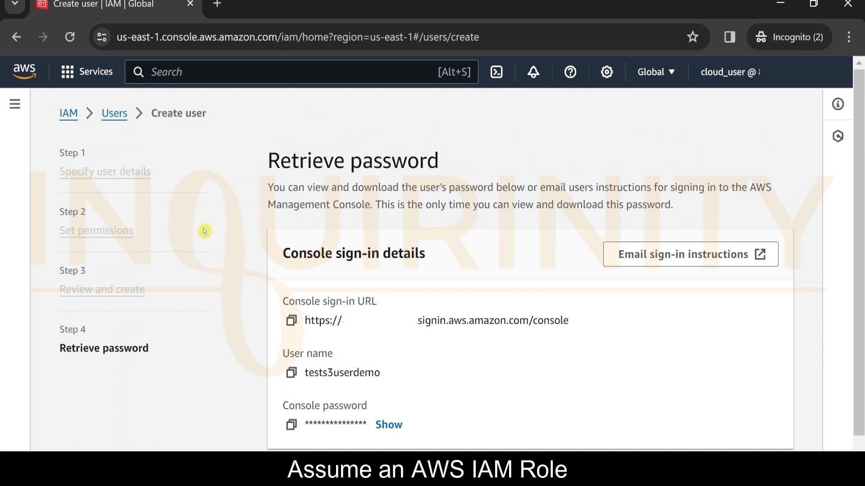
scroll(340, 407, down, 1)
scroll(158, 207, up, 1)
- Return to the IAM dashboard without viewing or downloading the console password, and start creating a new role
click(67, 116)
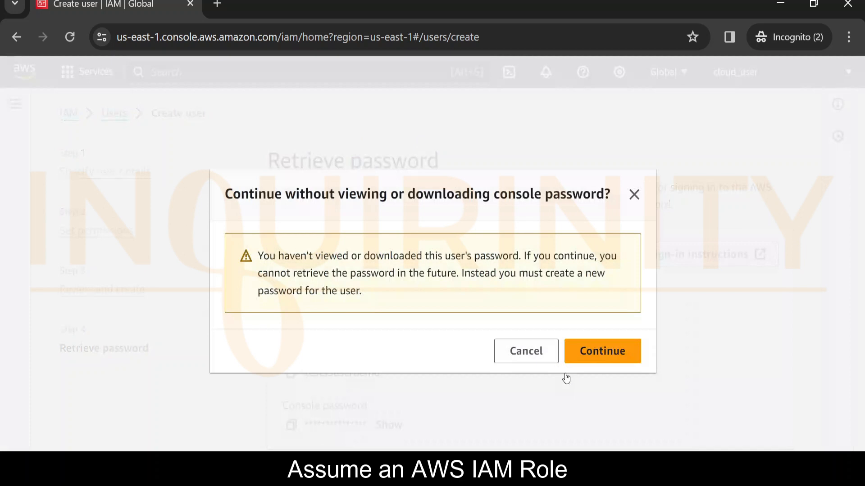
click(585, 359)
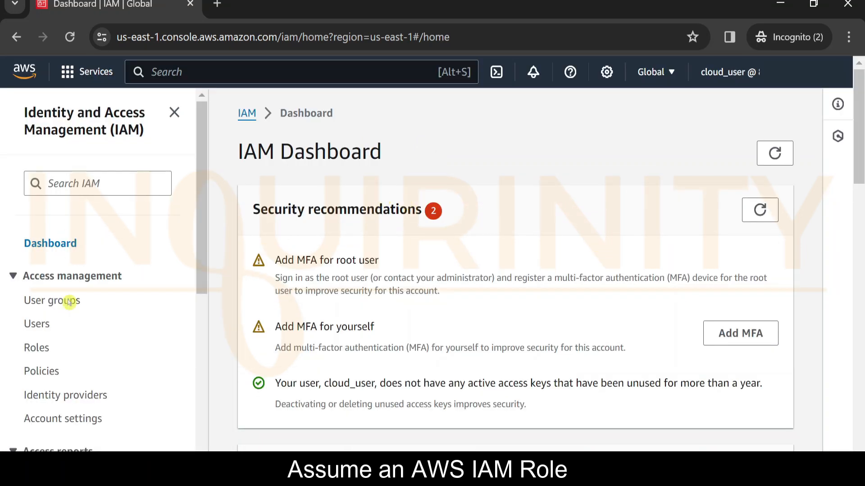
scroll(194, 270, down, 2)
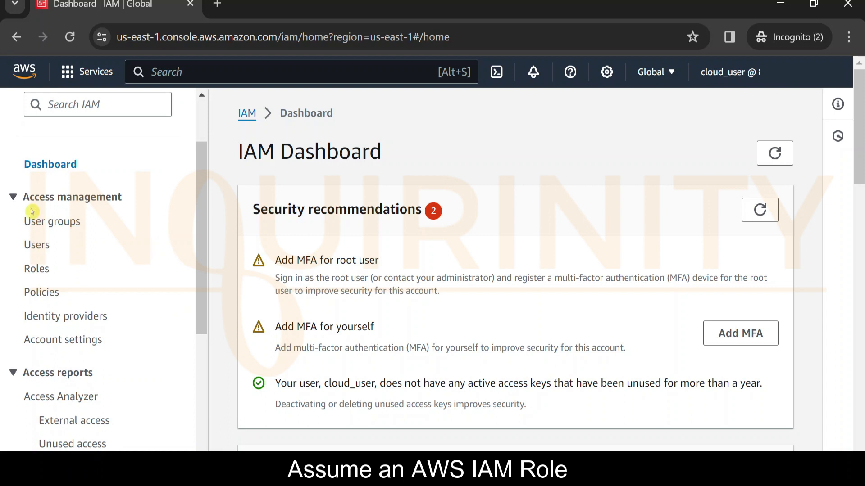
click(37, 270)
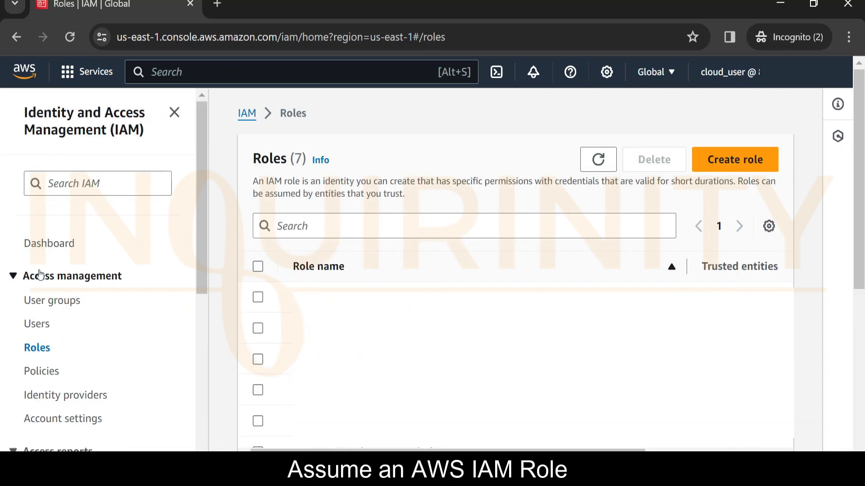
click(742, 163)
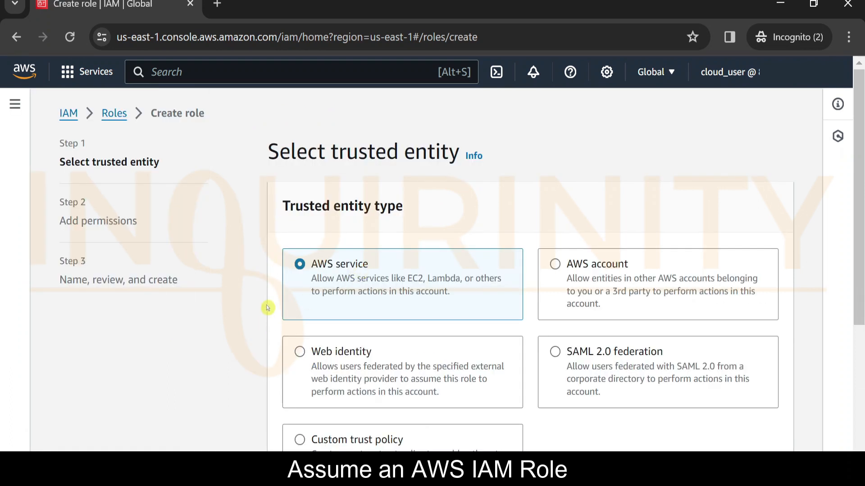
- Keep AWS service as the role's trusted entity type and choose S3 as its service and use case
scroll(268, 308, down, 2)
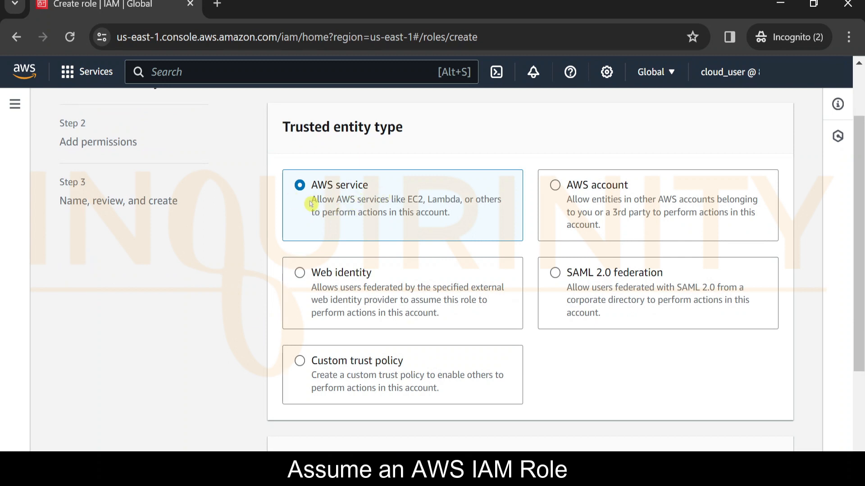
scroll(314, 204, down, 4)
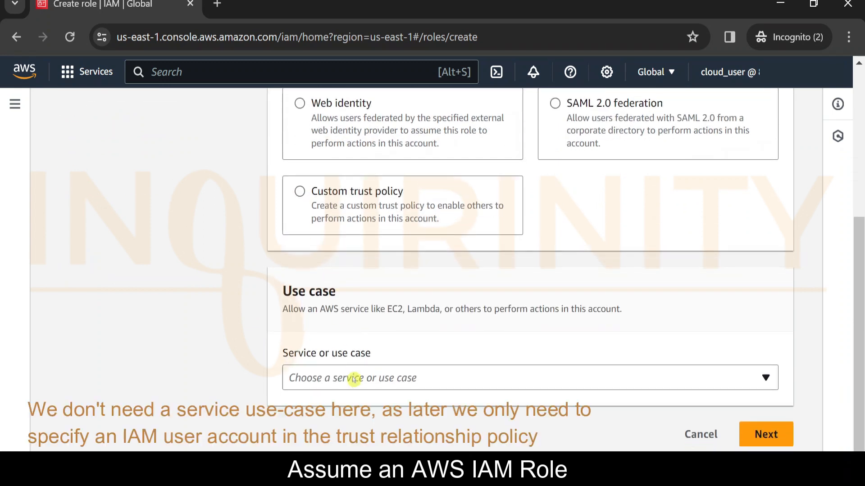
click(355, 380)
text(s3)
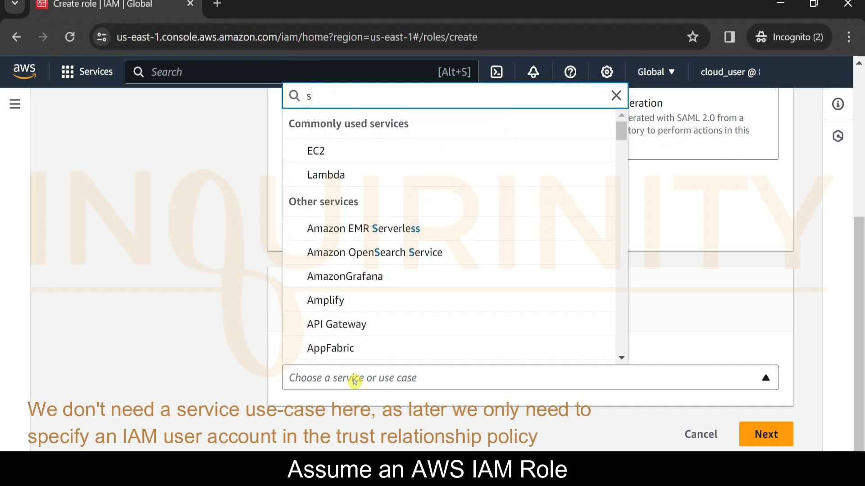
click(313, 328)
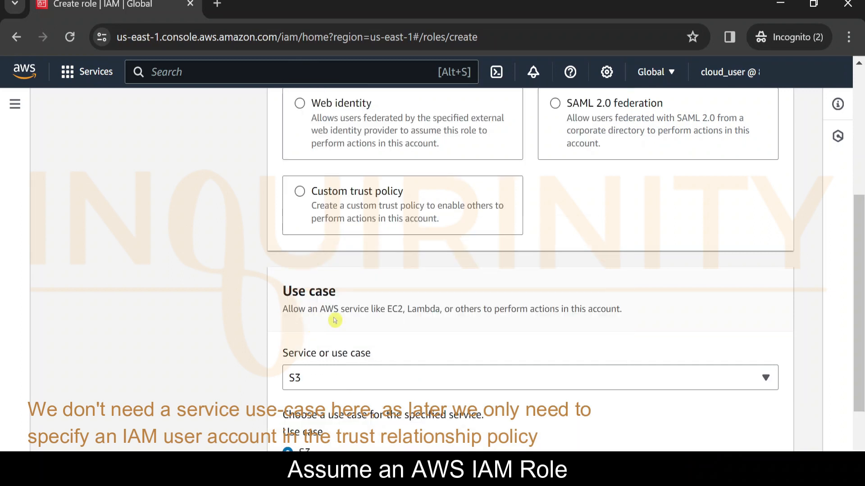
scroll(239, 308, down, 3)
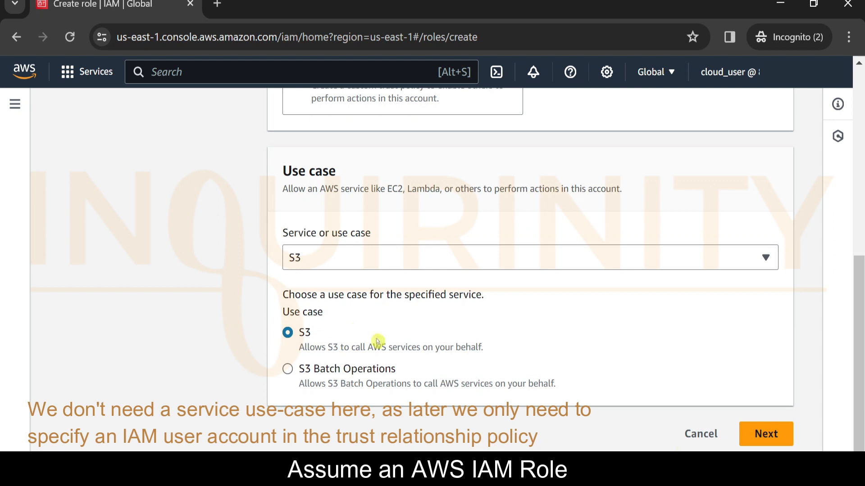
- Proceed to the role's permissions, filter the policies by "s3", and choose AmazonS3FullAccess as the permissions policy
click(773, 441)
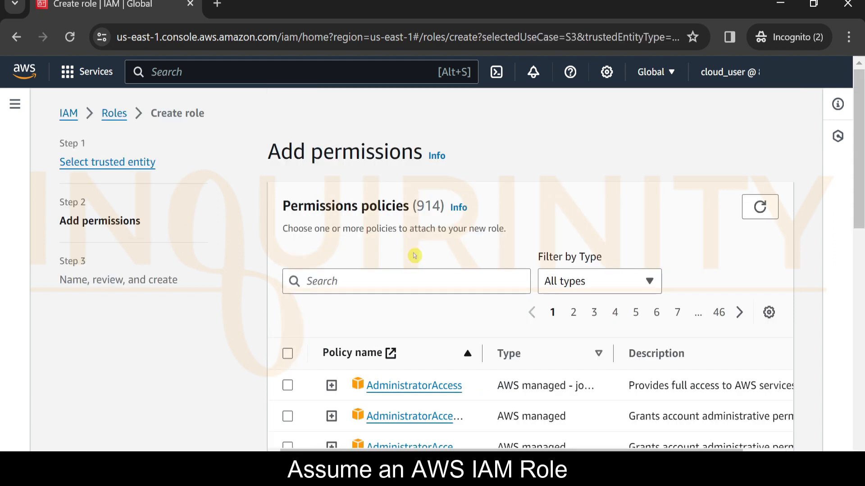
scroll(411, 237, down, 2)
click(356, 206)
text(s)
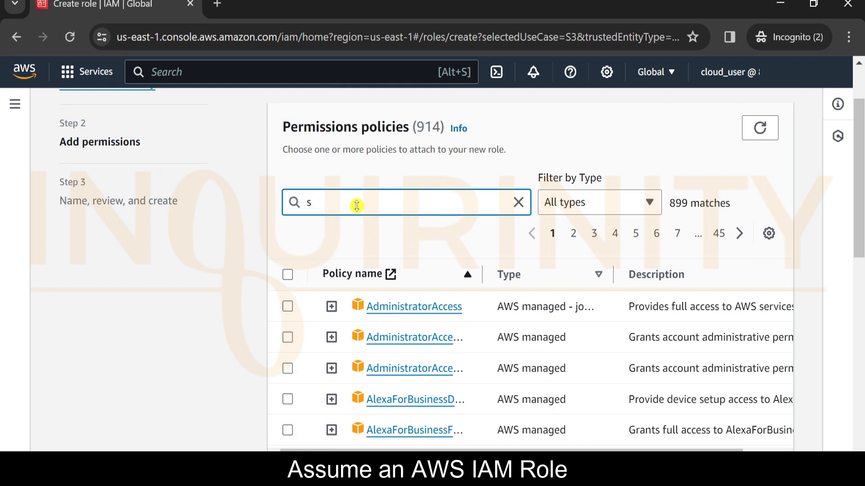
text(3)
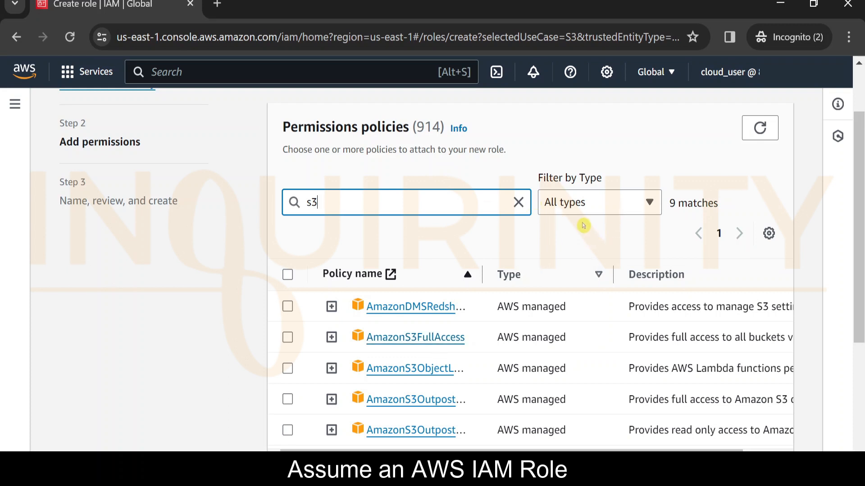
click(288, 339)
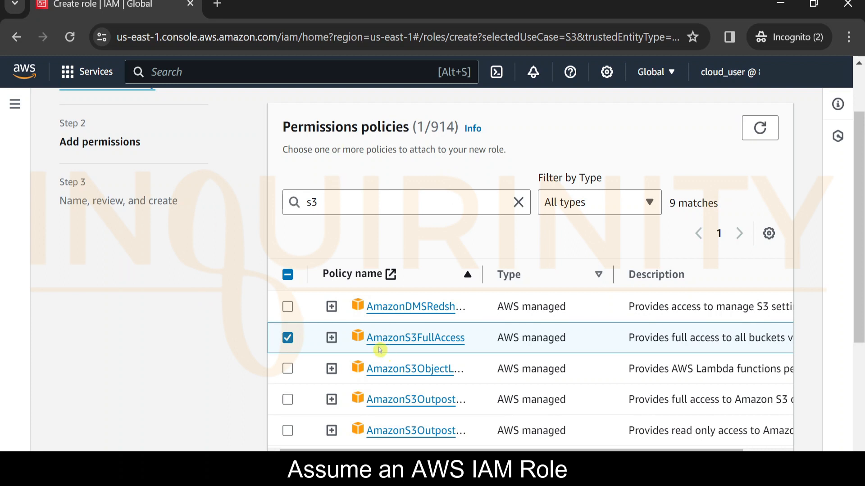
scroll(356, 311, down, 3)
scroll(338, 257, up, 2)
scroll(344, 237, up, 2)
scroll(344, 237, down, 5)
click(786, 438)
- Name the role tests3roledemo, review its trust policy and permissions summary, and create the role without tags
click(338, 214)
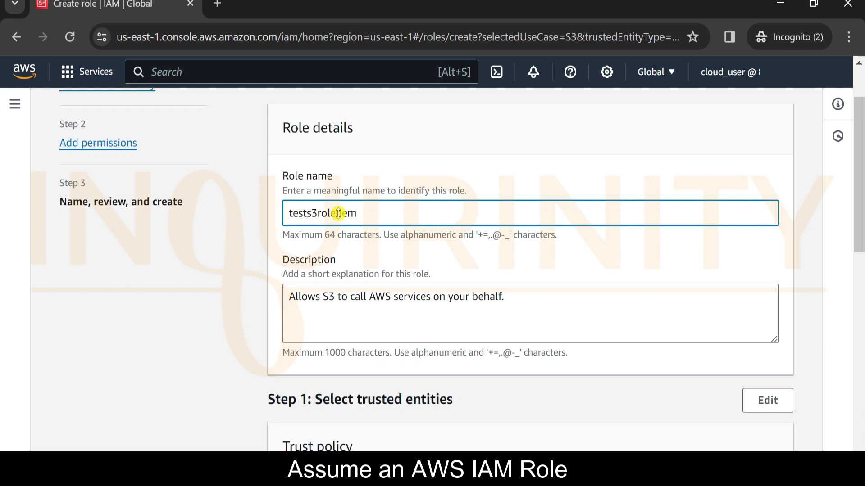
scroll(334, 293, down, 5)
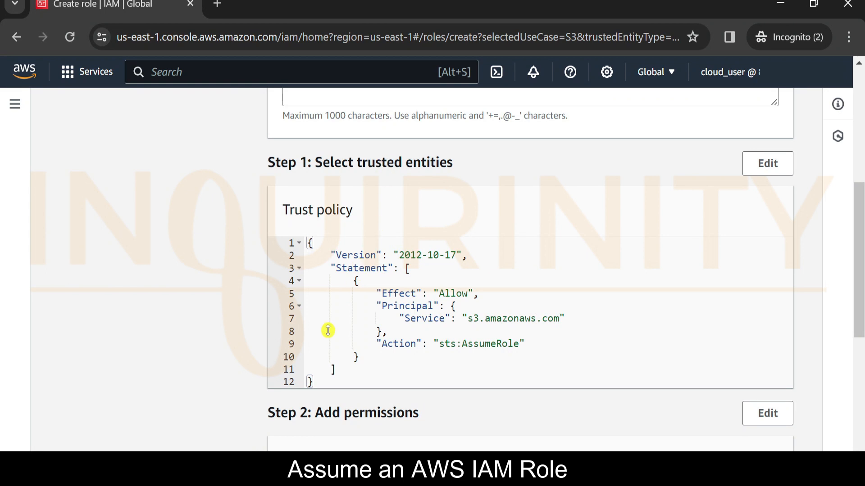
scroll(356, 252, down, 8)
scroll(360, 273, down, 1)
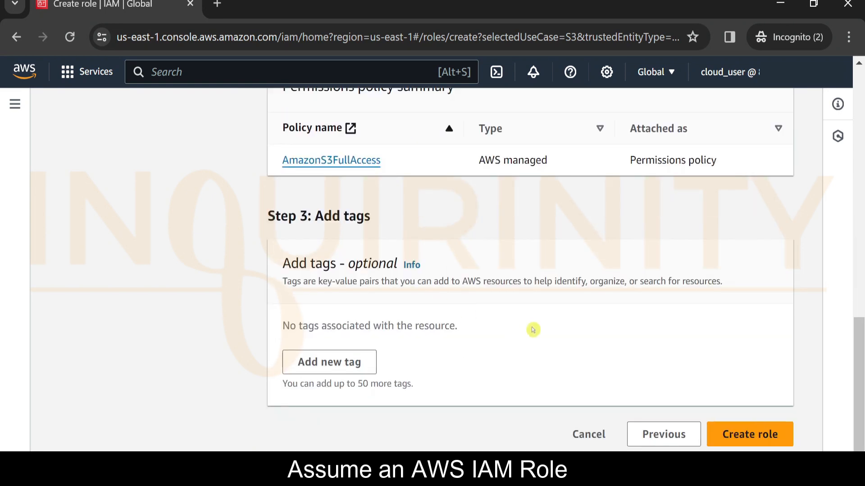
click(743, 435)
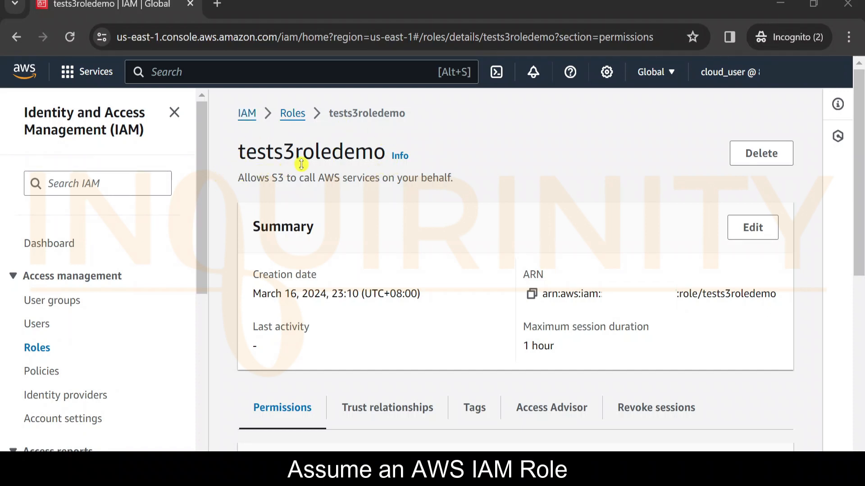
- Examine the tests3roledemo role's summary and its attached permissions policies
scroll(280, 285, down, 3)
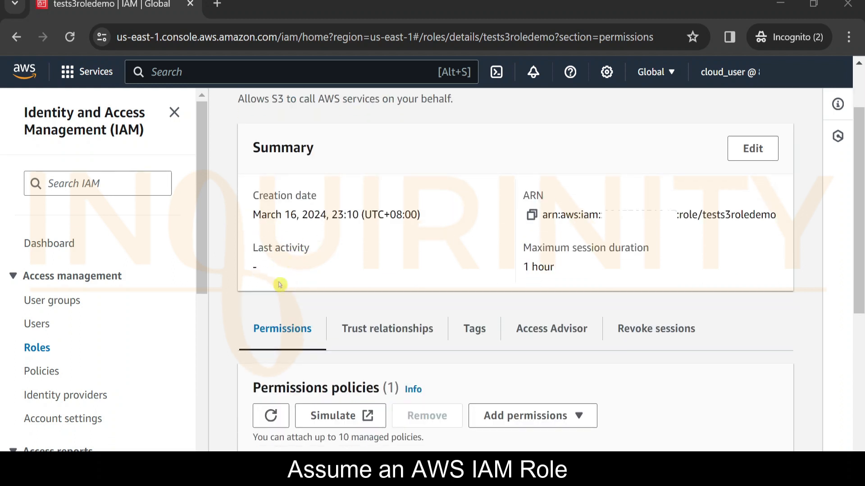
scroll(273, 255, down, 2)
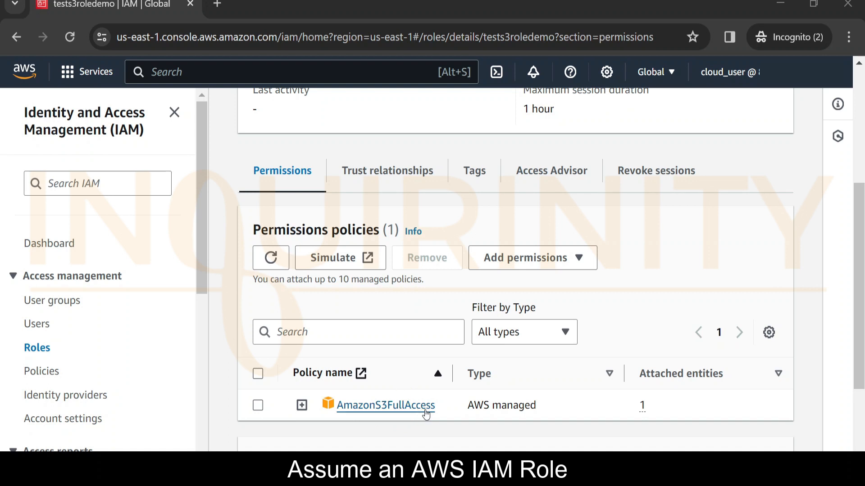
click(384, 419)
scroll(405, 396, up, 5)
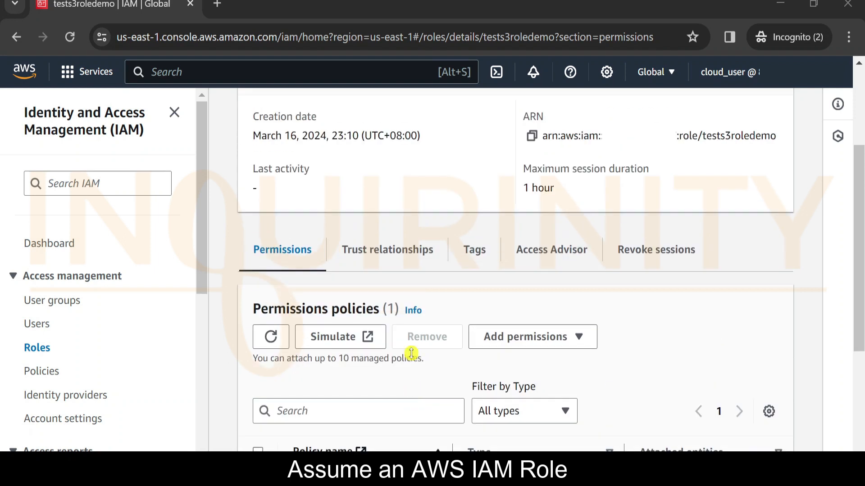
scroll(403, 338, down, 2)
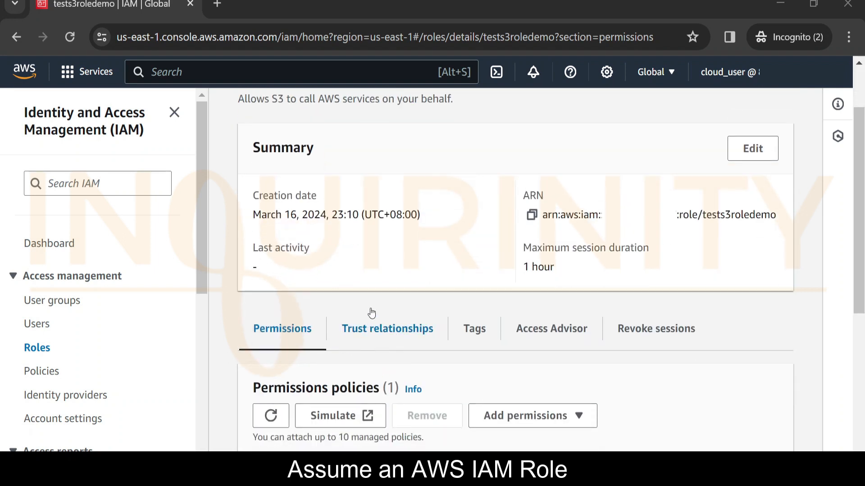
scroll(372, 313, down, 2)
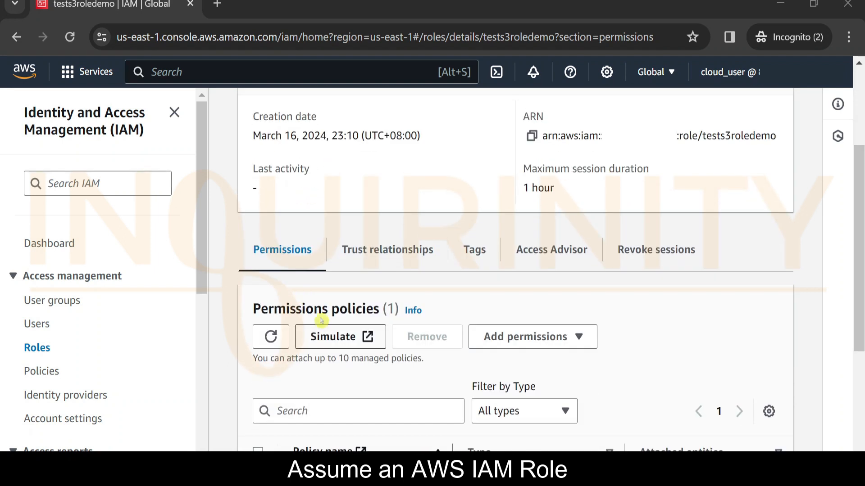
- Examine the role's trust relationships, focusing on the service principal in the trusted entities policy
click(386, 257)
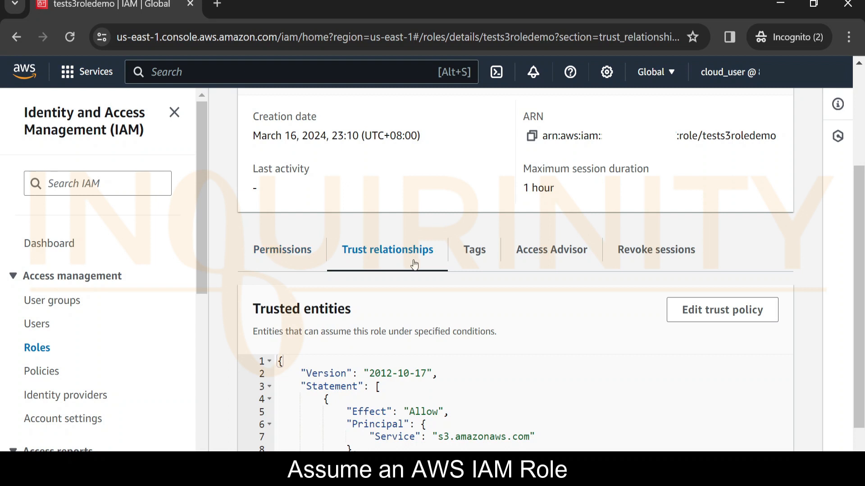
scroll(358, 257, down, 2)
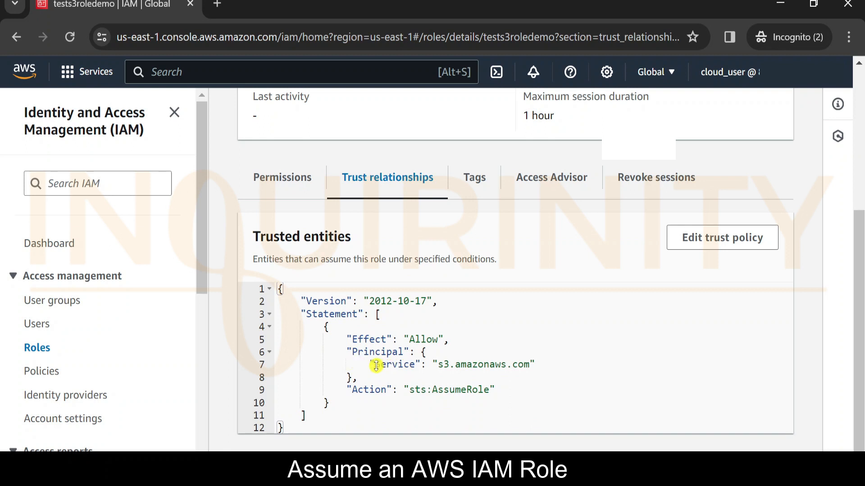
drag(370, 365, 538, 363)
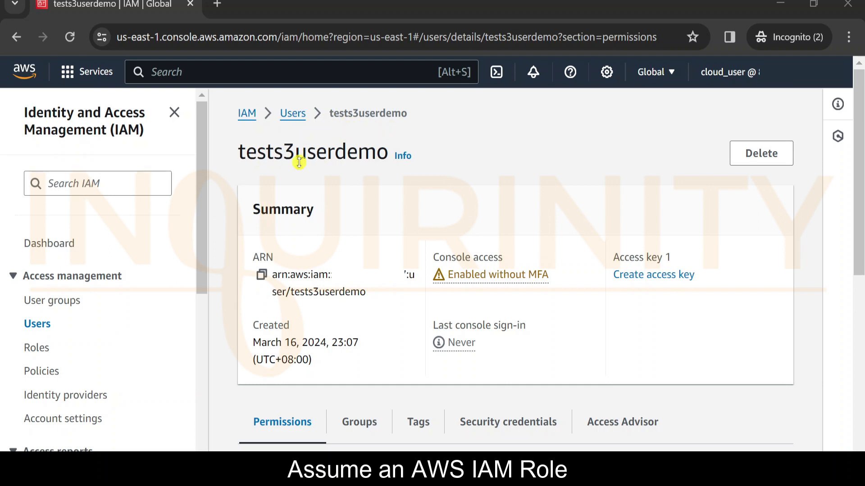
- Copy the ARN of the user tests3userdemo and open the trust policy of the role tests3roledemo for editing
click(261, 276)
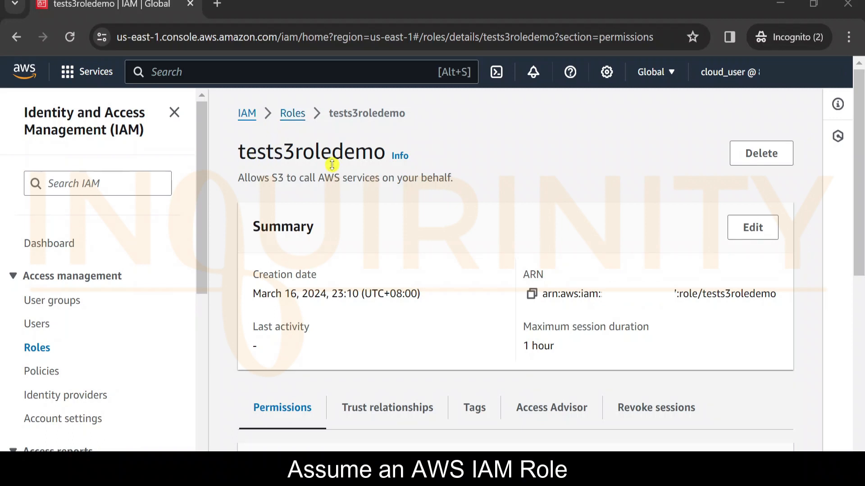
scroll(319, 274, down, 2)
click(366, 330)
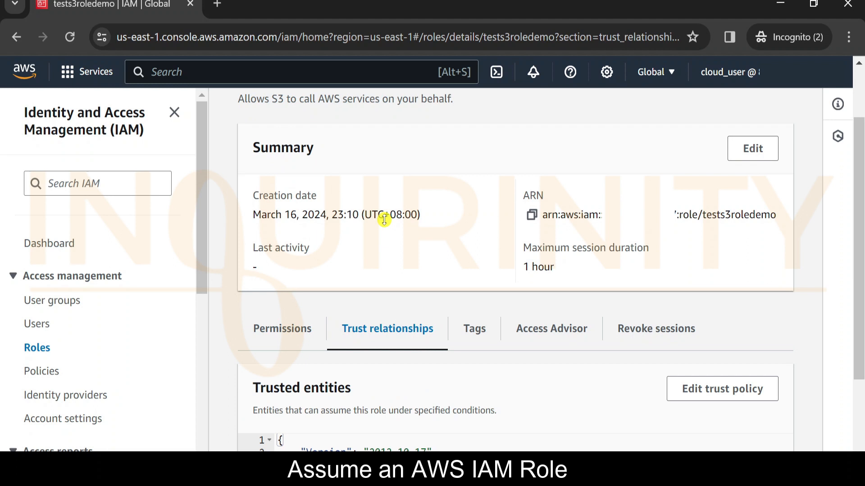
scroll(384, 219, down, 4)
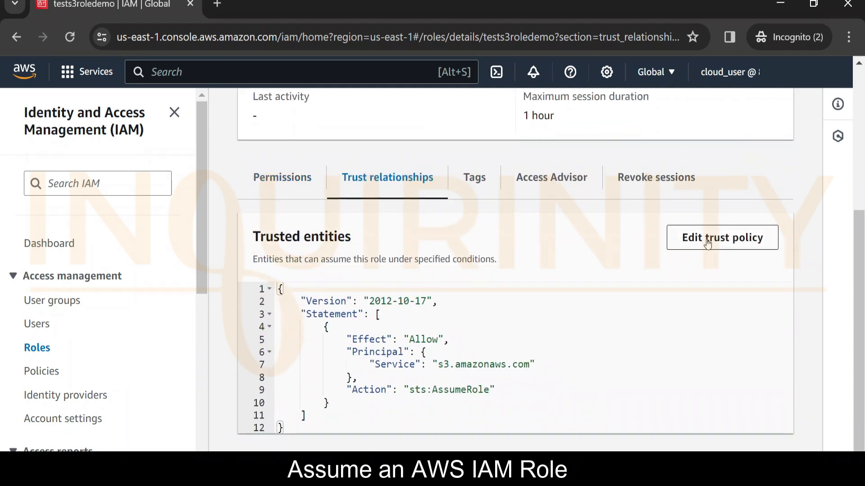
click(707, 244)
scroll(270, 218, up, 5)
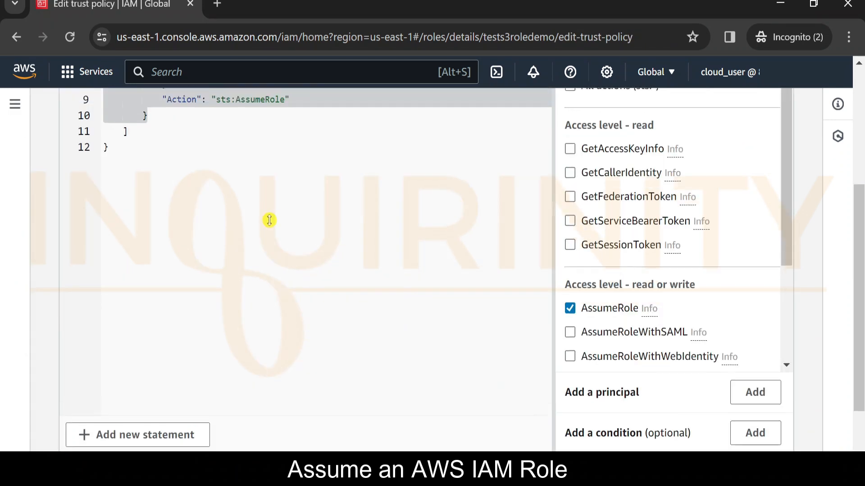
click(194, 347)
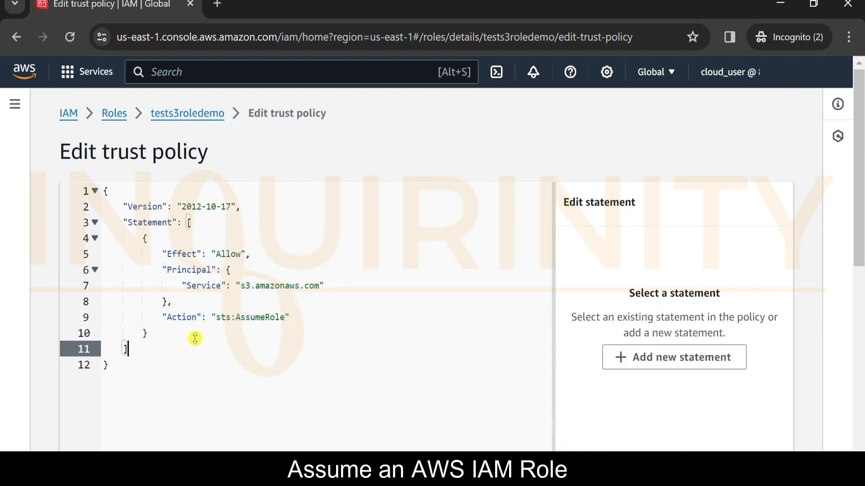
- Replace the service principal value s3.amazonaws.com in the trust policy with the copied ARN of tests3userdemo
click(91, 291)
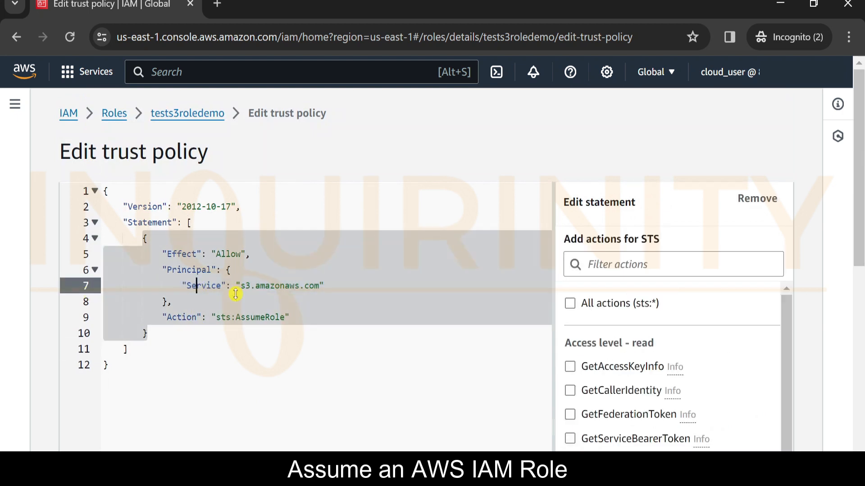
drag(181, 286, 344, 283)
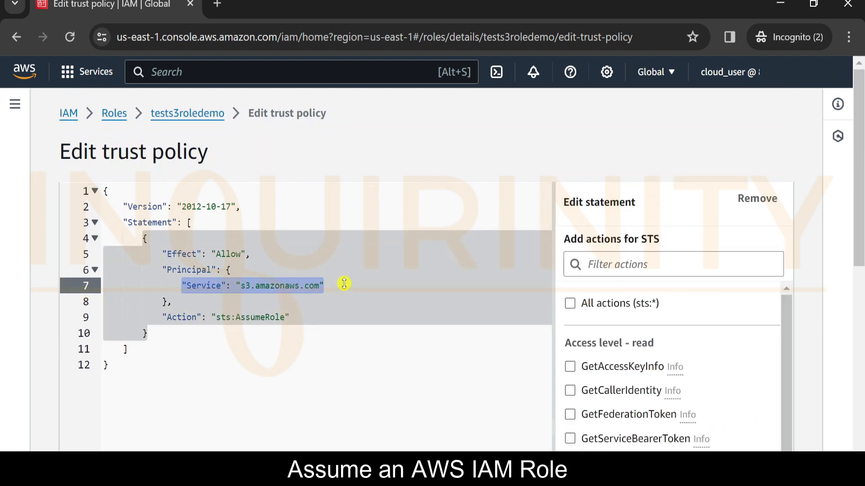
click(242, 286)
drag(244, 285, 320, 286)
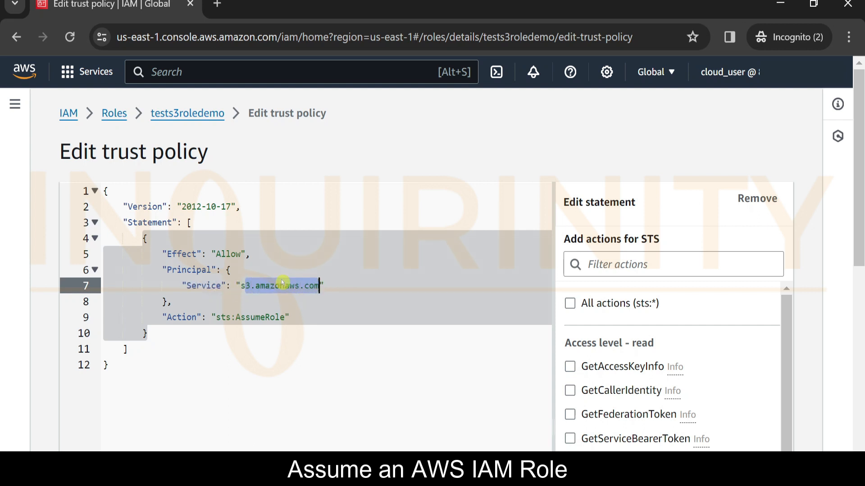
drag(239, 285, 320, 286)
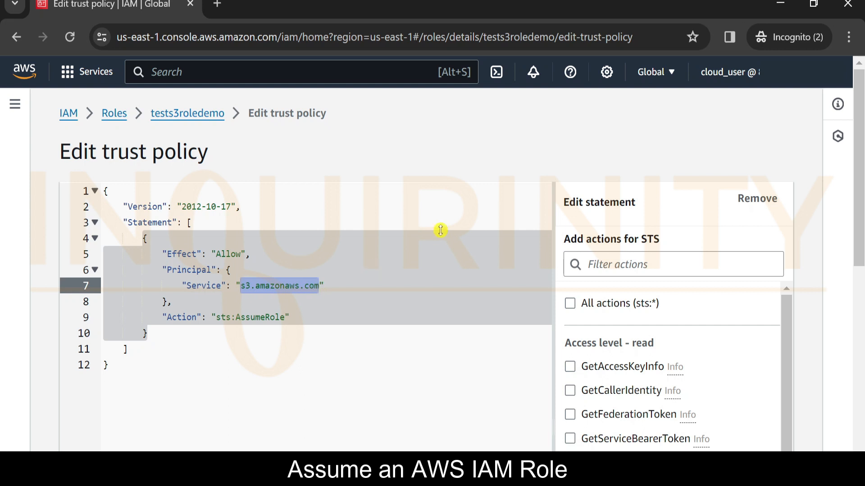
key(ctrl+v)
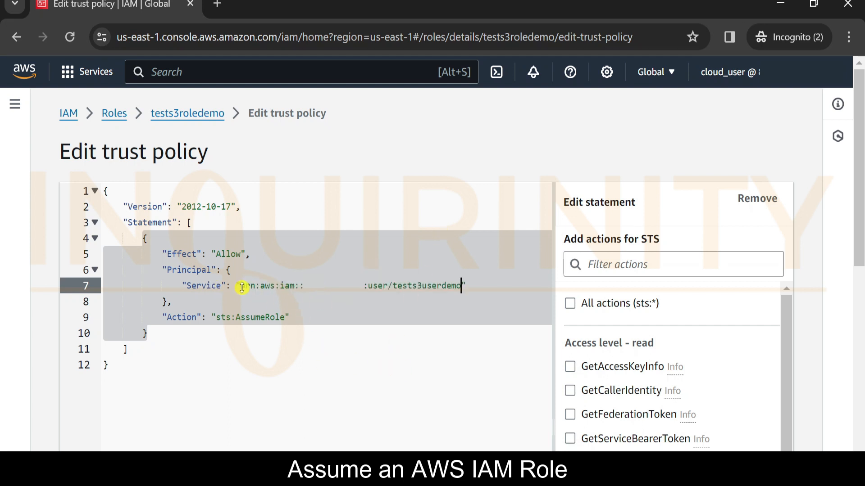
- Change the principal's key in the trust policy statement from Service to AWS
drag(241, 285, 373, 285)
drag(481, 287, 483, 286)
drag(221, 285, 187, 287)
text(AWS)
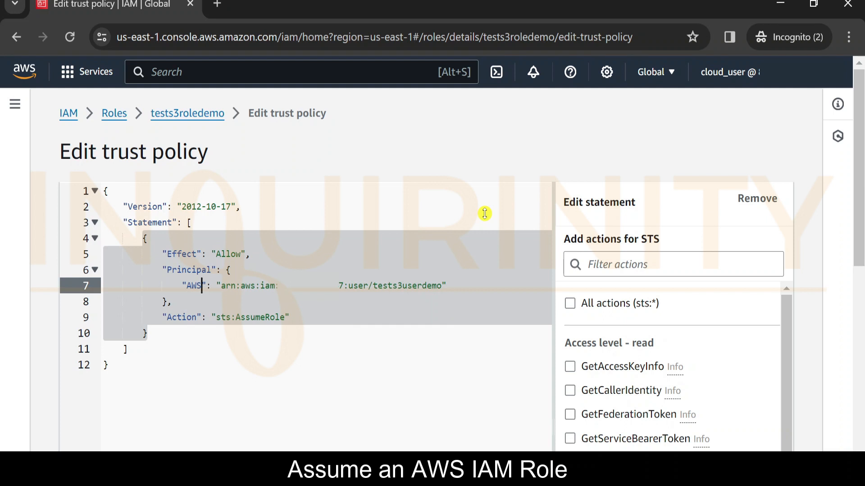
click(218, 363)
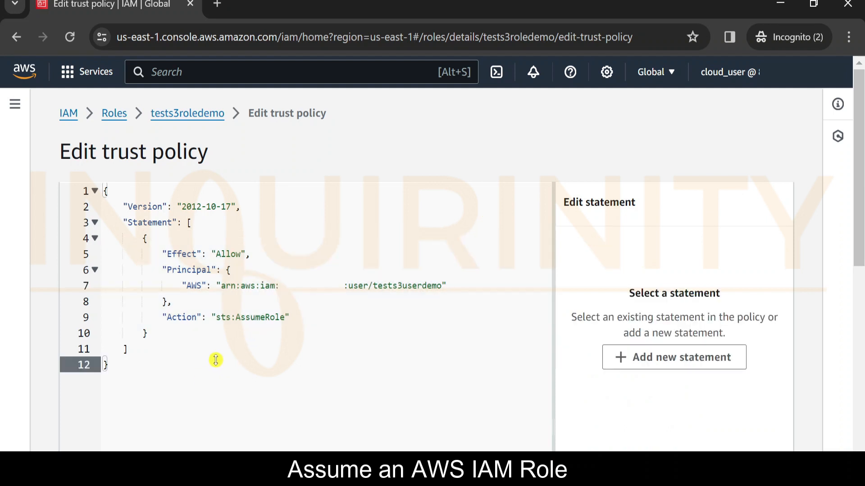
- Review the edited trust policy of tests3roledemo and save the update
scroll(140, 318, down, 2)
scroll(141, 318, down, 1)
scroll(139, 322, up, 3)
scroll(209, 295, down, 7)
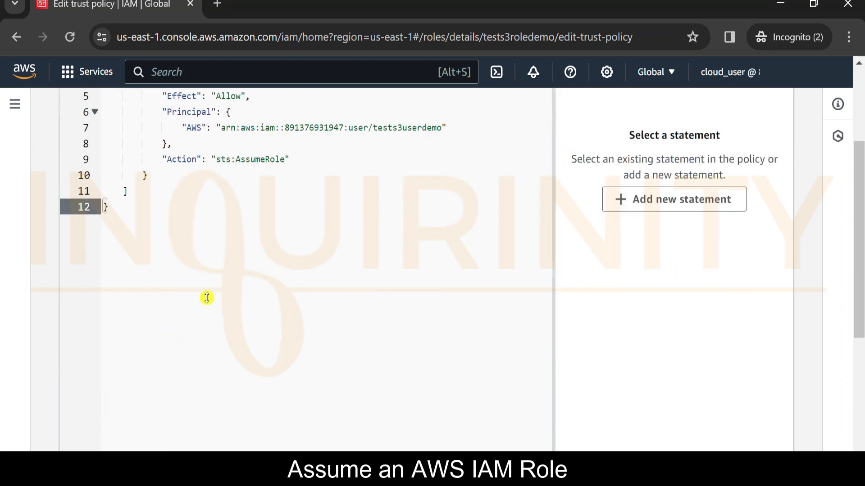
scroll(206, 297, down, 2)
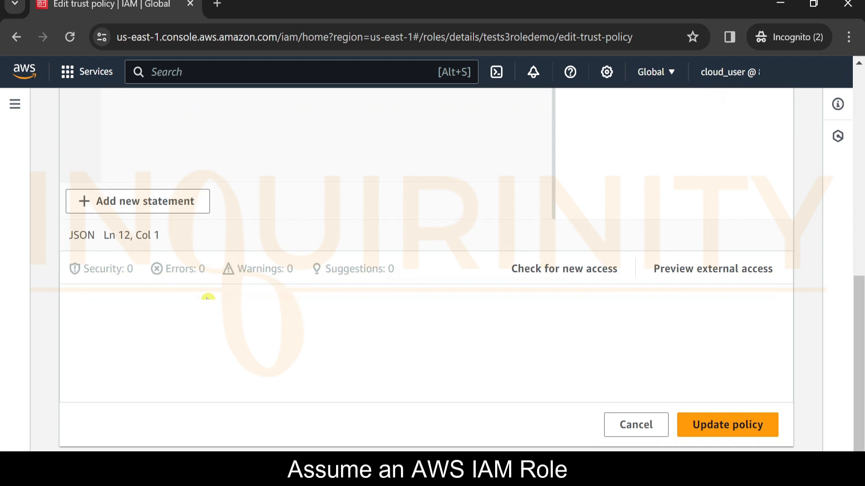
click(727, 425)
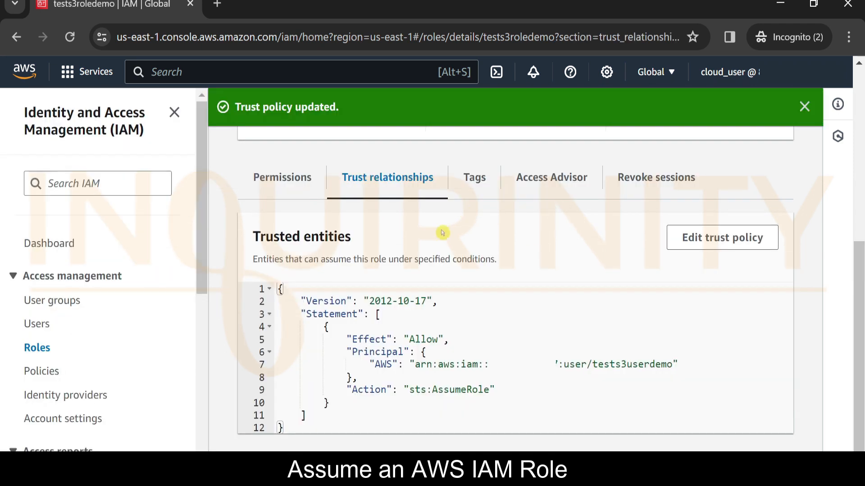
- Examine the role's summary with its switch-role link, and check the tests3userdemo principal in the updated trust policy
scroll(319, 152, up, 8)
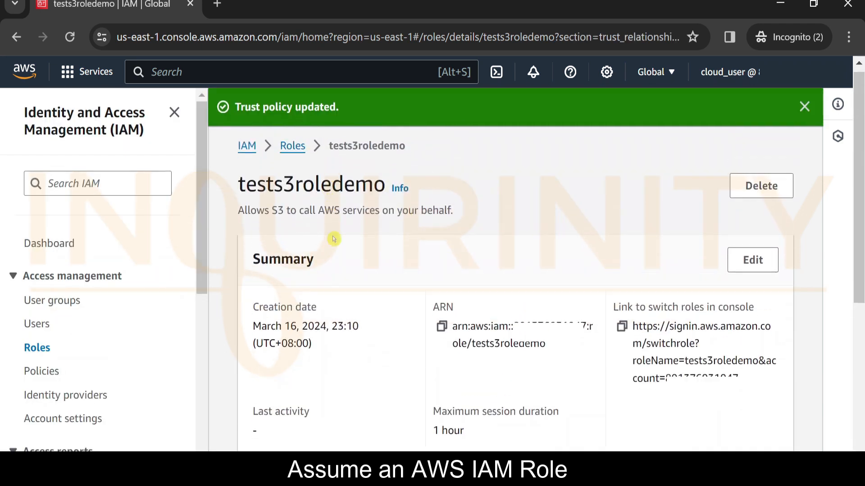
scroll(339, 287, down, 6)
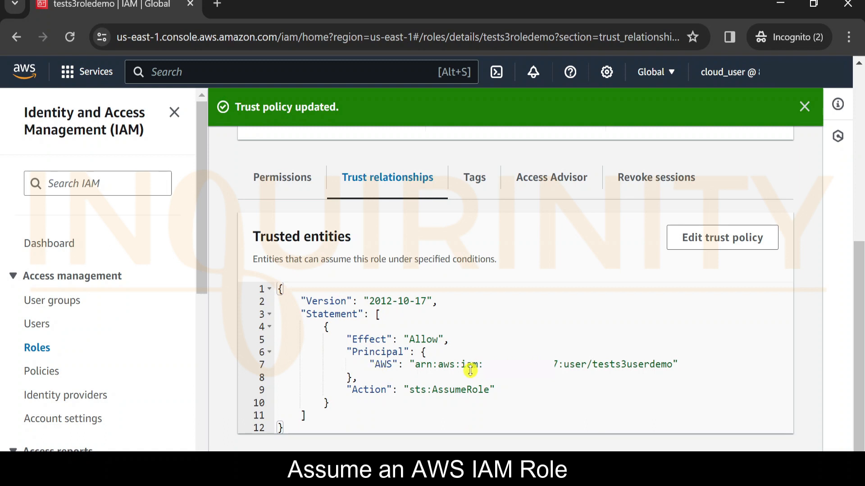
drag(596, 366, 661, 365)
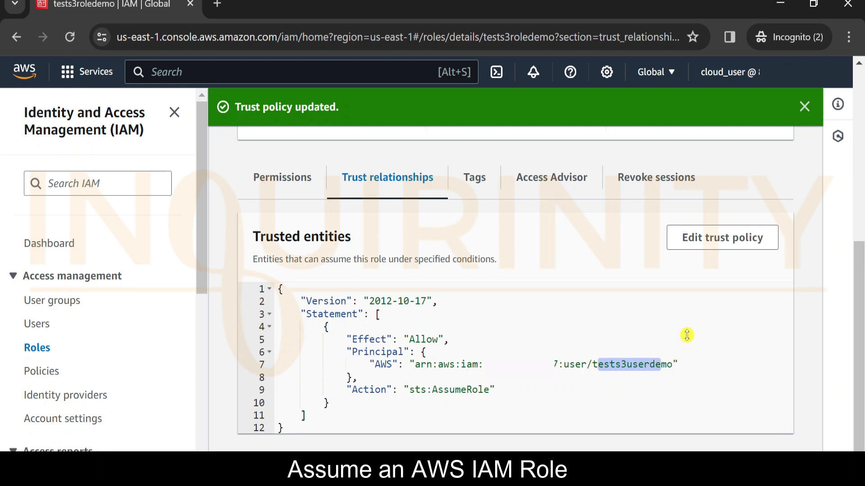
- Open the S3 service and start creating a new bucket
click(198, 71)
text(s)
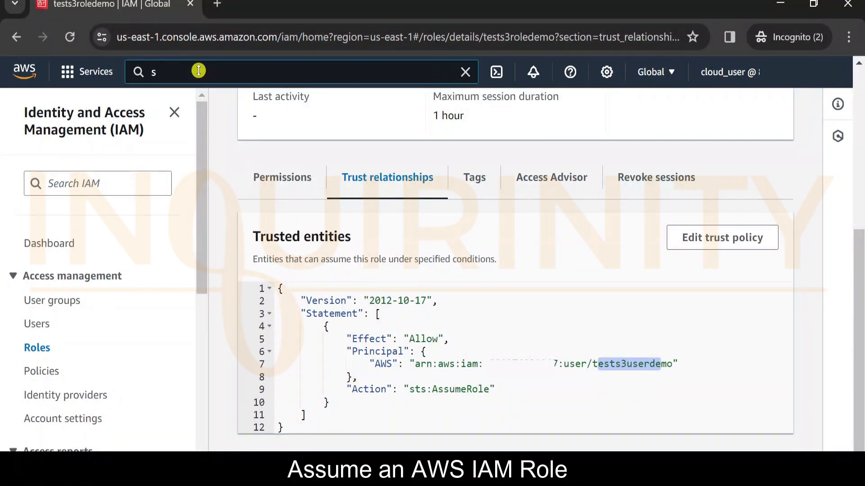
text(3)
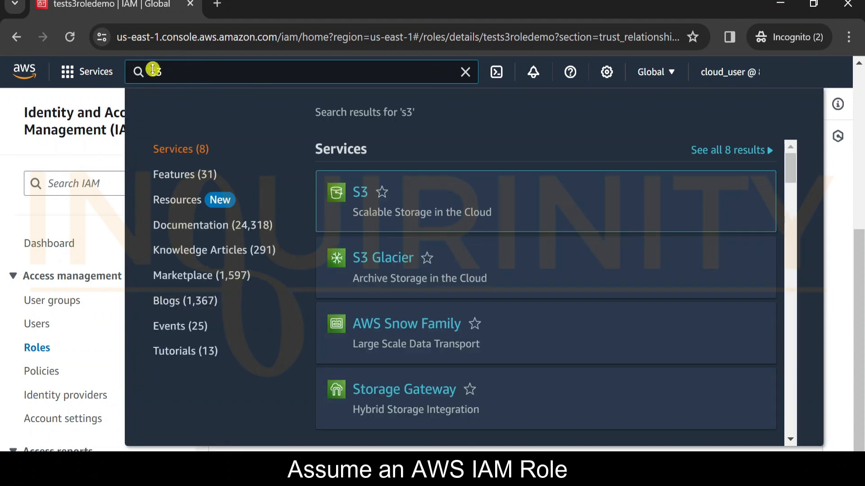
click(361, 195)
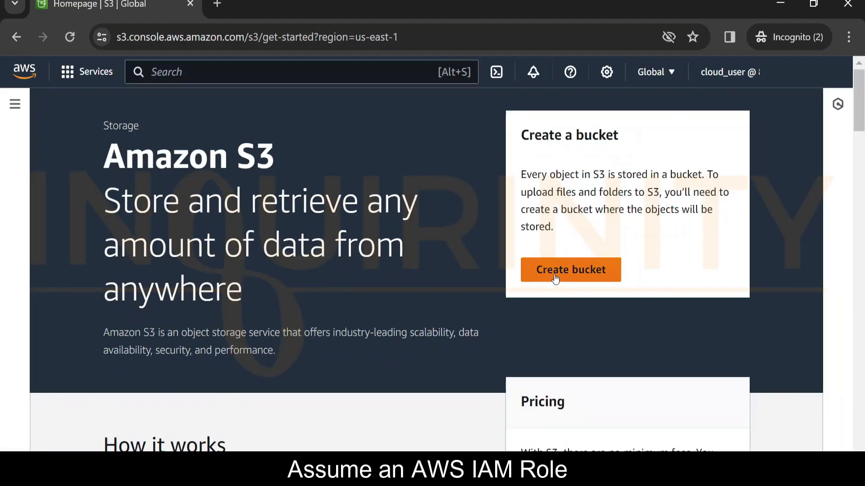
click(585, 271)
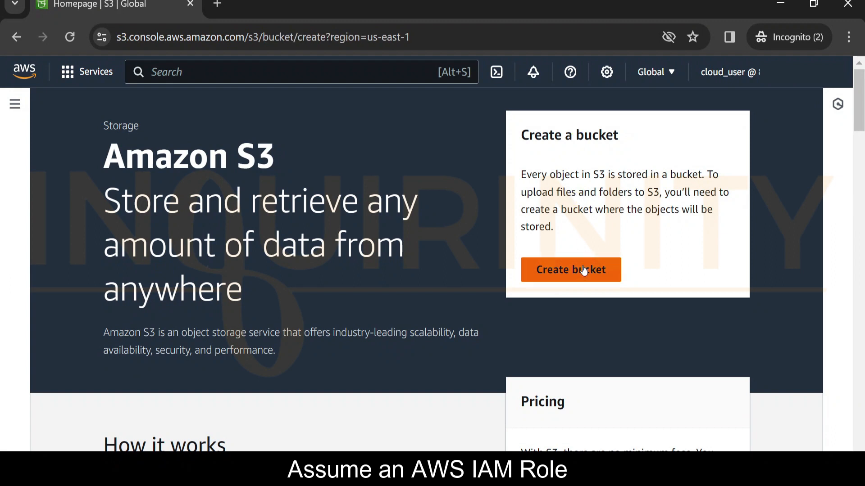
- Enter tests3bucketdemo as the name of the new general purpose bucket in US East (N. Virginia) us-east-1
scroll(225, 196, down, 3)
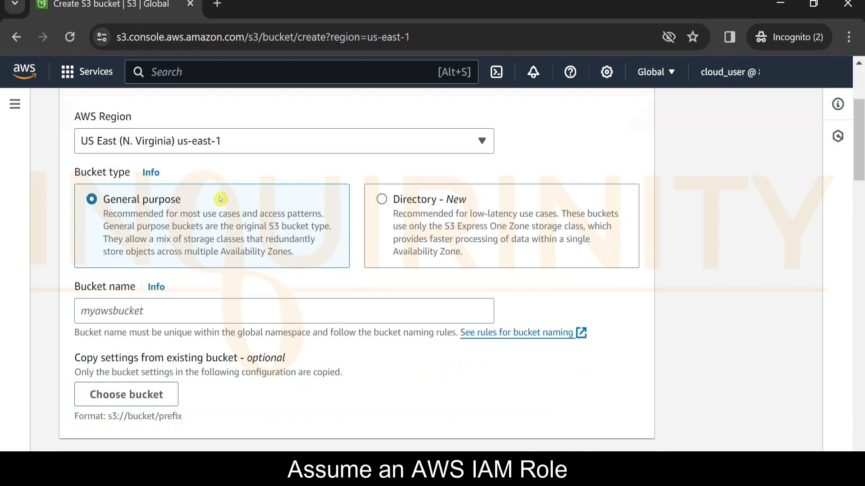
scroll(149, 270, down, 2)
click(160, 231)
text(tests3bucketdemo)
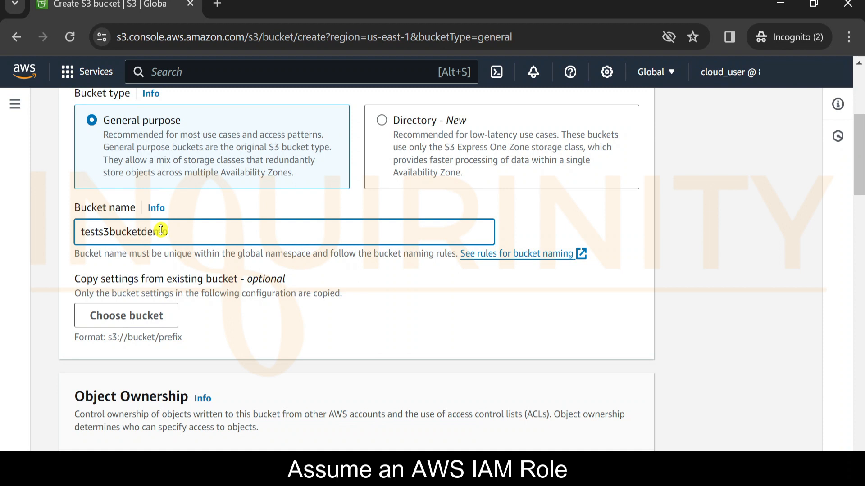
- Review the new bucket's name, ownership, public access, versioning, encryption and bucket key settings
scroll(153, 244, down, 2)
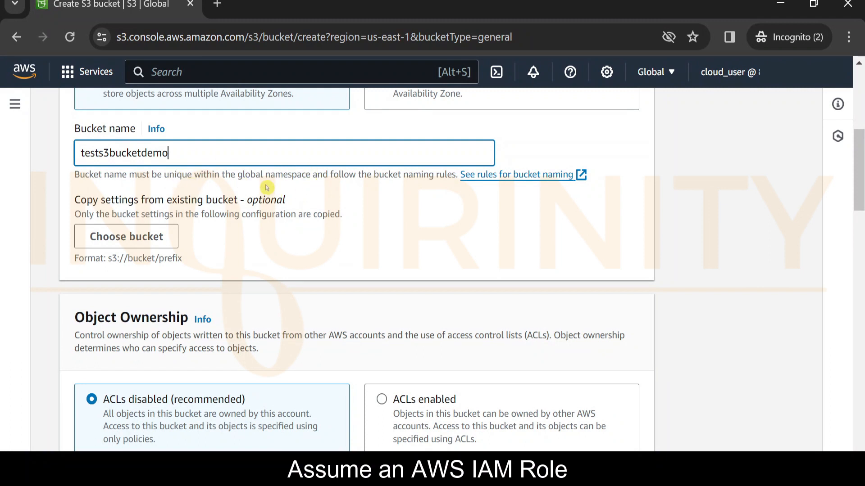
scroll(266, 187, down, 2)
scroll(207, 270, up, 2)
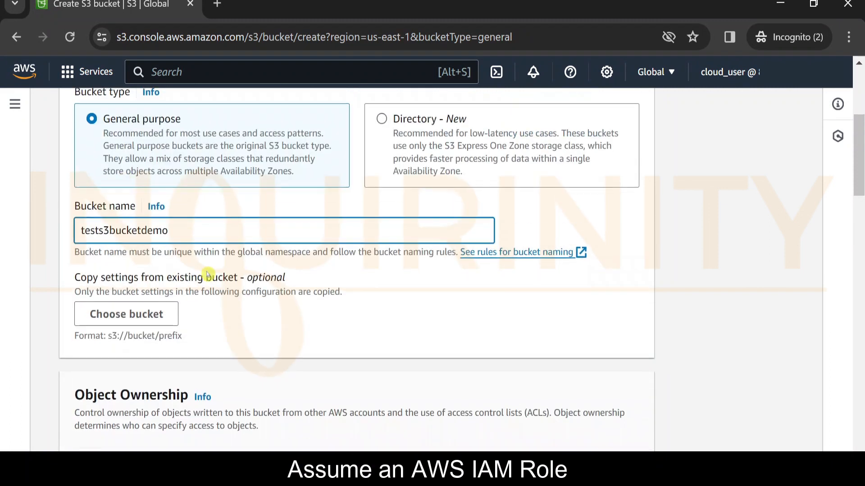
scroll(208, 274, down, 2)
scroll(208, 274, down, 10)
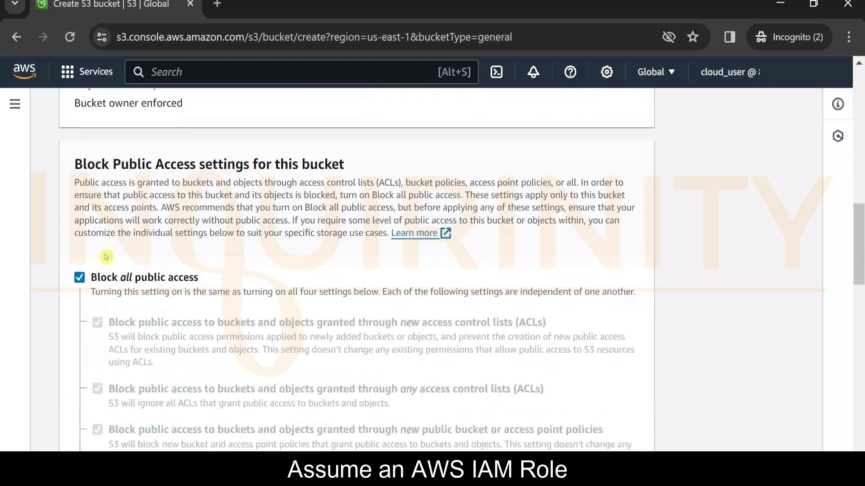
scroll(104, 252, down, 4)
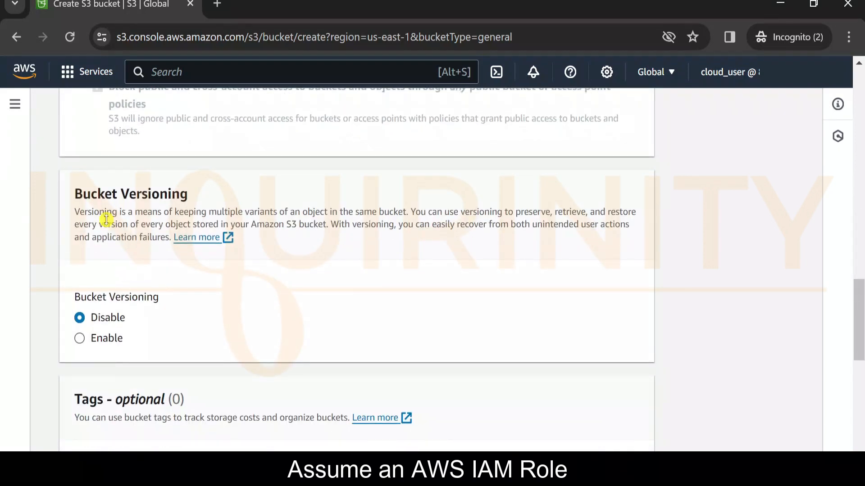
scroll(130, 282, down, 5)
scroll(130, 282, down, 8)
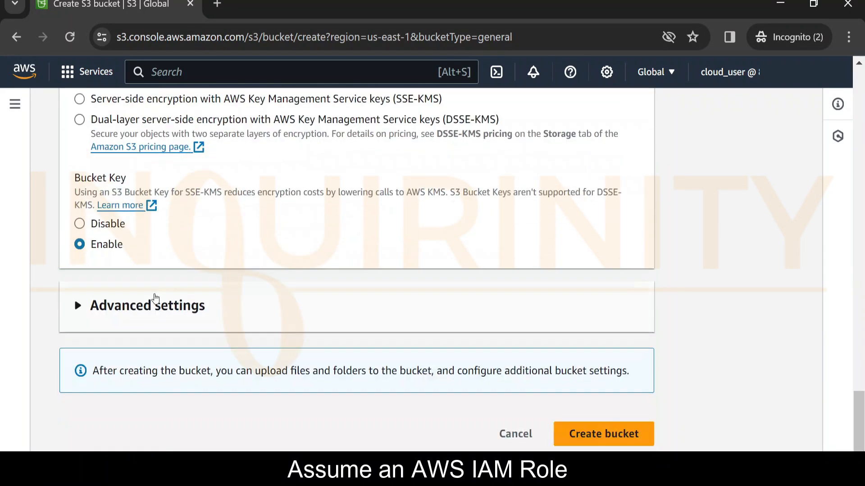
scroll(440, 261, up, 1)
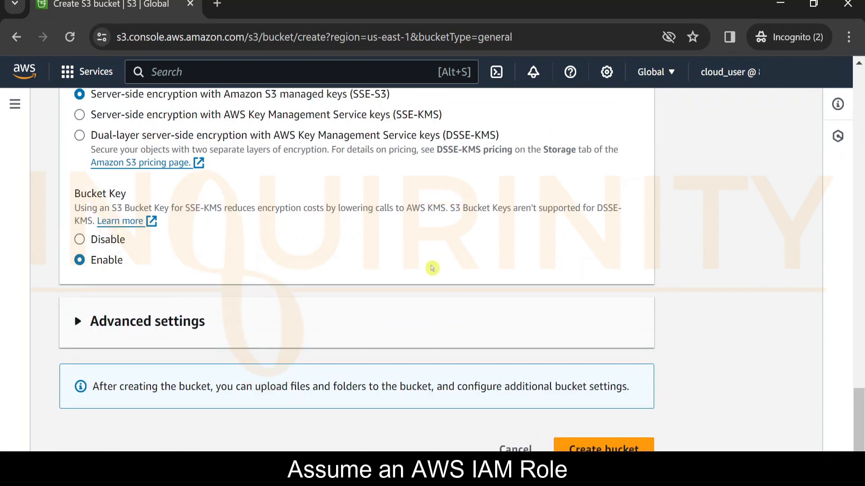
scroll(432, 268, up, 5)
scroll(431, 269, up, 15)
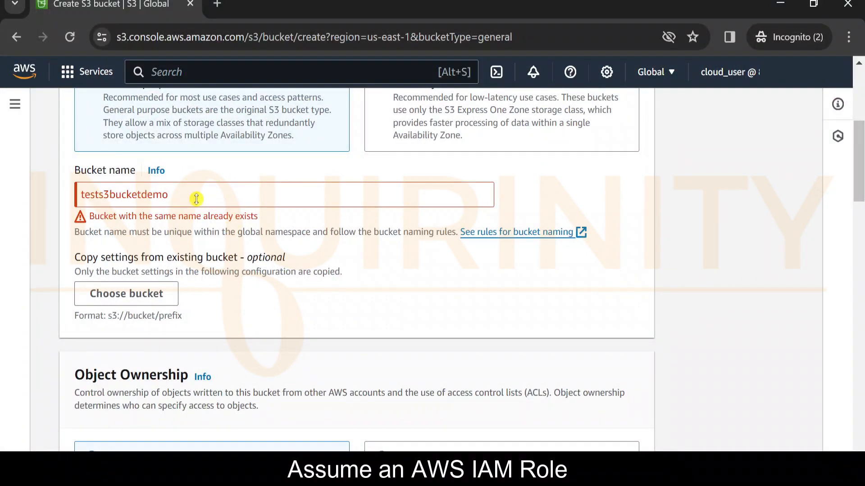
- Extend the bucket name to tests3bucketdemo12345 and create the bucket with the default settings
click(180, 194)
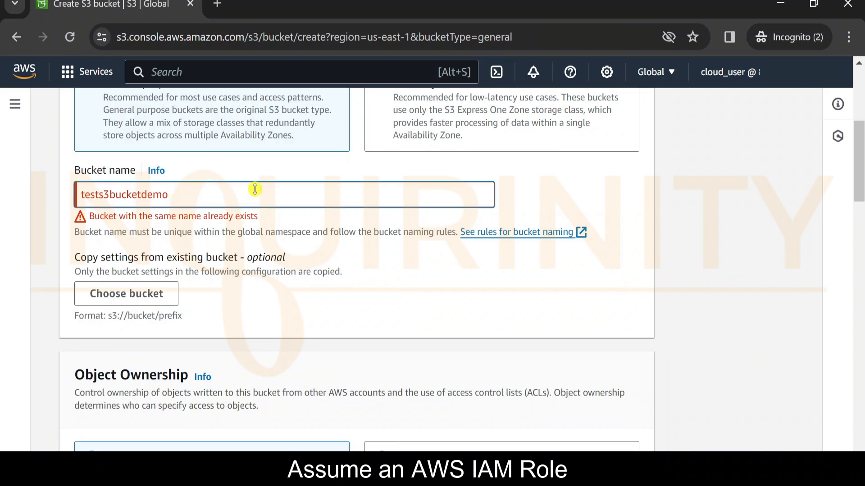
text(12345)
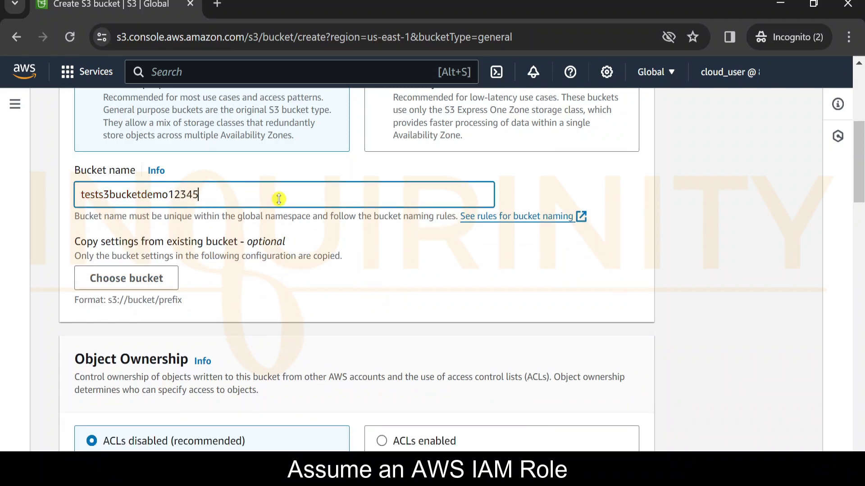
scroll(270, 198, down, 5)
scroll(181, 205, up, 5)
scroll(535, 328, down, 15)
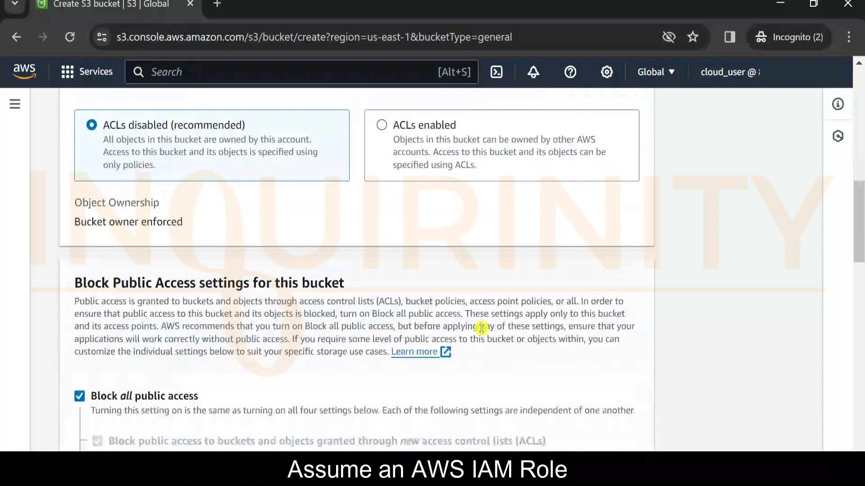
scroll(403, 318, down, 3)
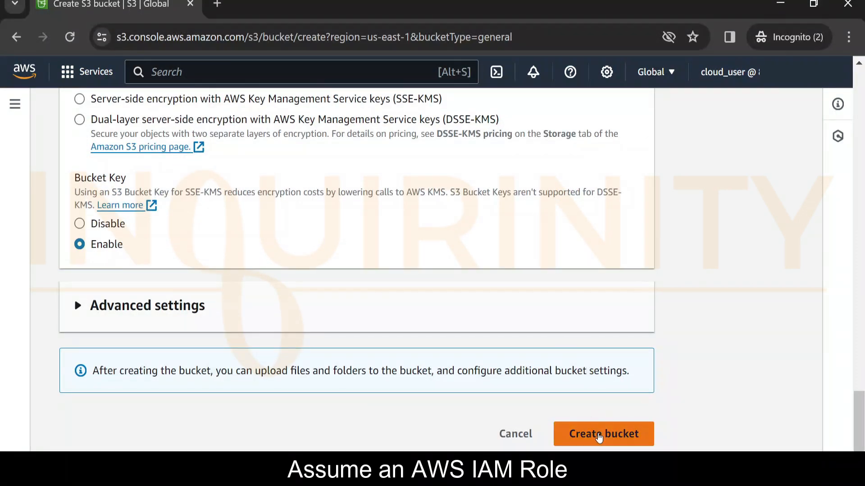
click(599, 435)
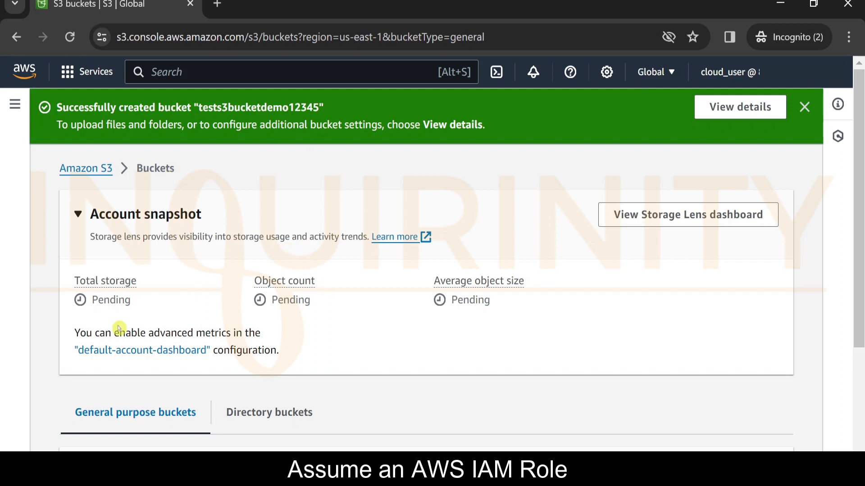
- Open the details of tests3bucketdemo12345 and examine the objects stored in it
click(768, 115)
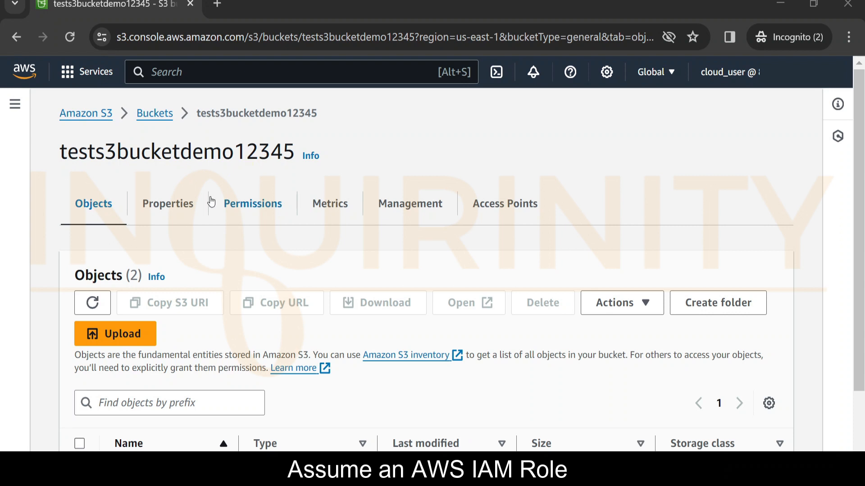
scroll(144, 255, down, 3)
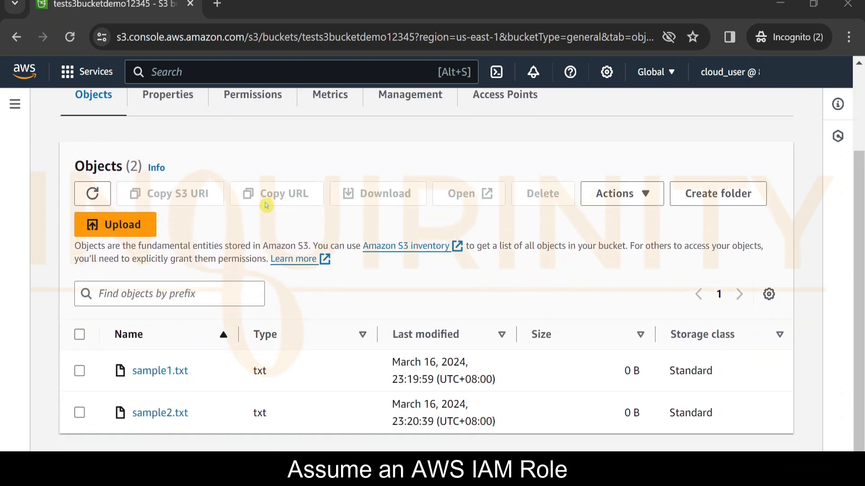
scroll(266, 205, up, 3)
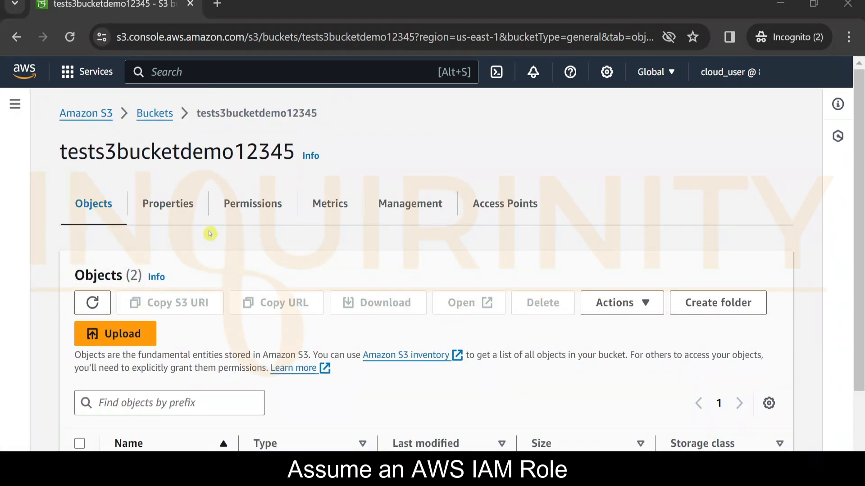
scroll(177, 244, down, 3)
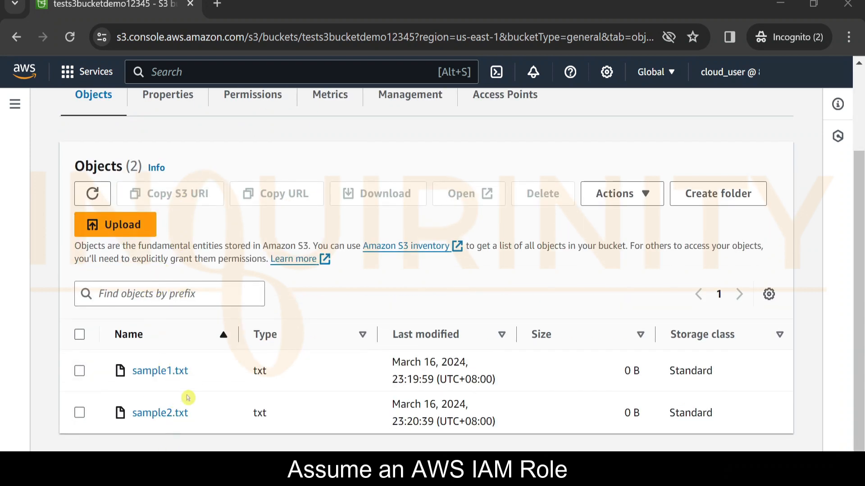
scroll(305, 370, up, 3)
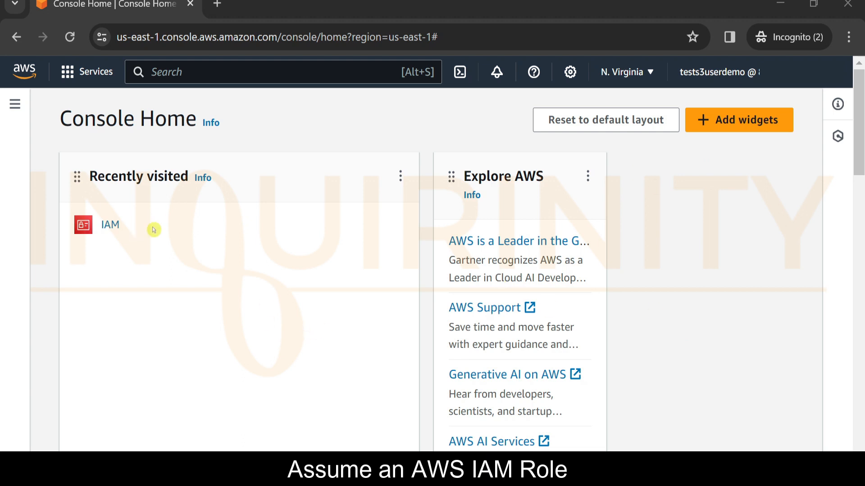
- Open the S3 service in the console session signed in as tests3userdemo
click(258, 73)
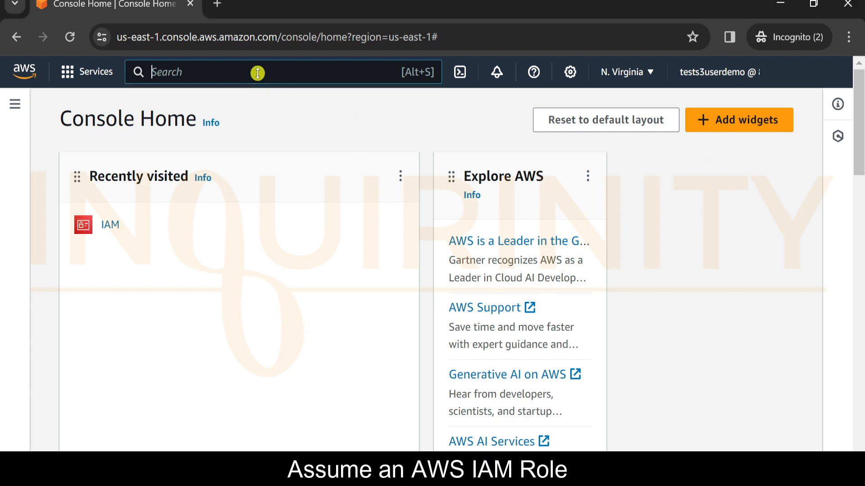
text(s3)
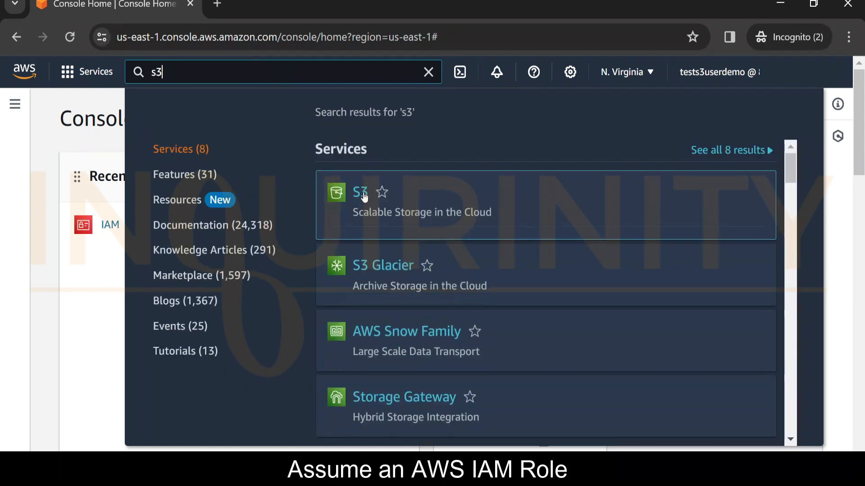
click(368, 190)
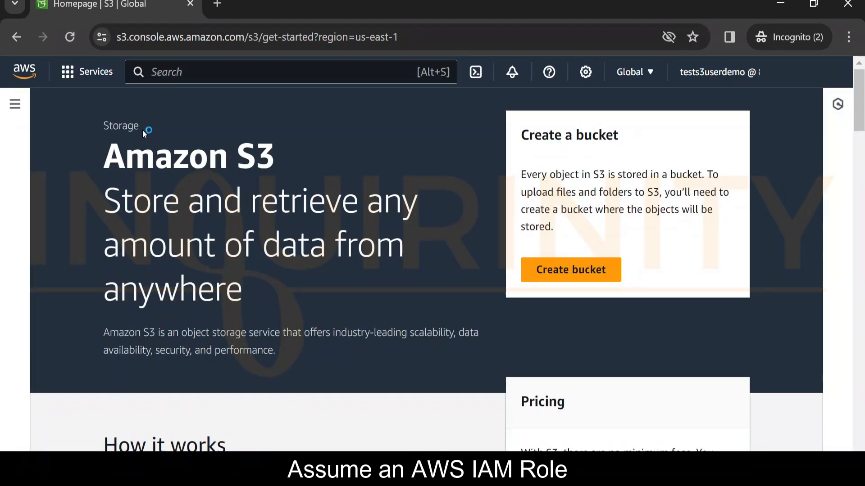
- Open the S3 bucket list and check whether tests3userdemo can list the general purpose buckets
scroll(324, 274, down, 3)
scroll(324, 275, down, 5)
scroll(324, 275, up, 5)
click(15, 104)
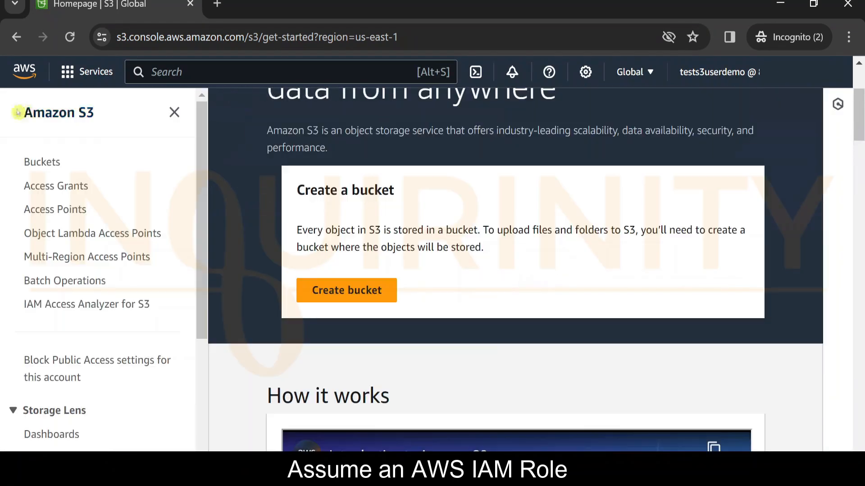
click(44, 165)
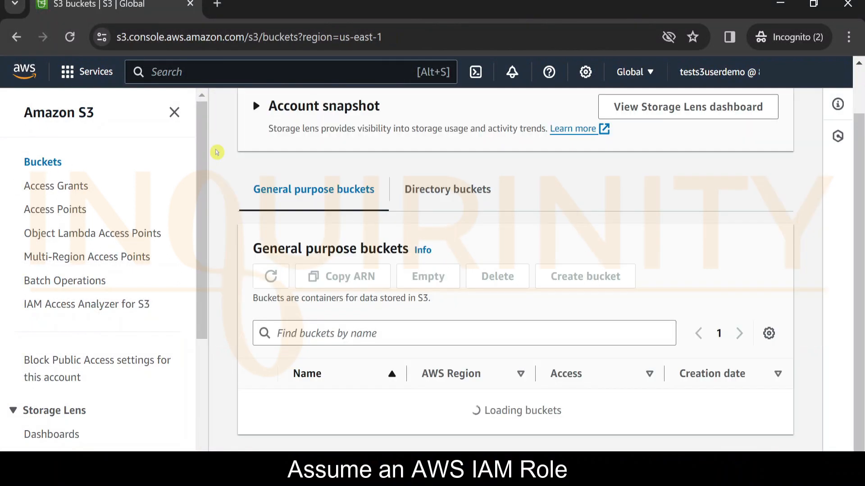
scroll(252, 176, down, 2)
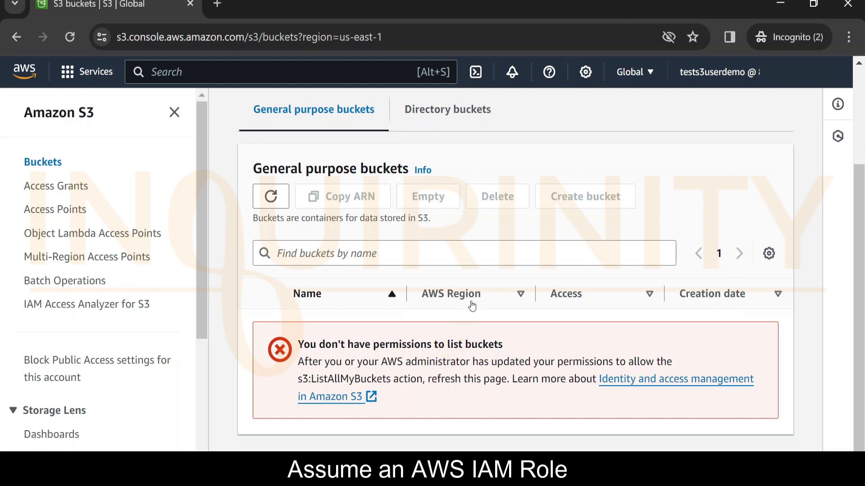
scroll(478, 288, up, 3)
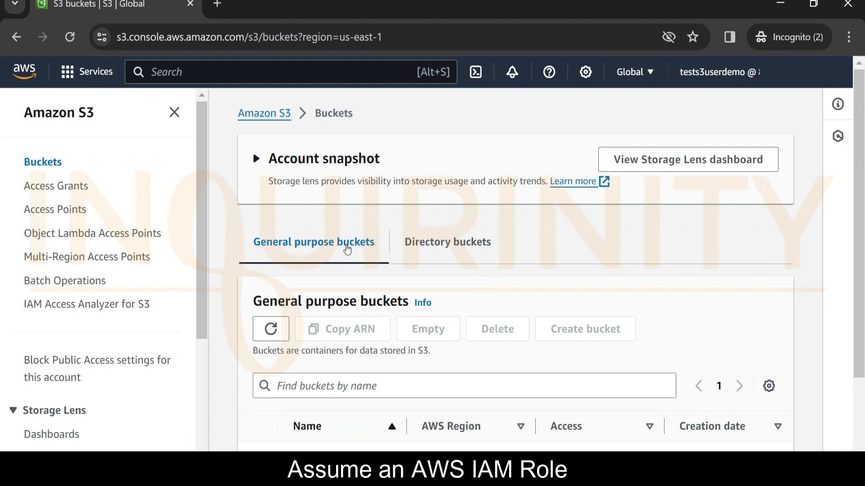
scroll(477, 261, down, 3)
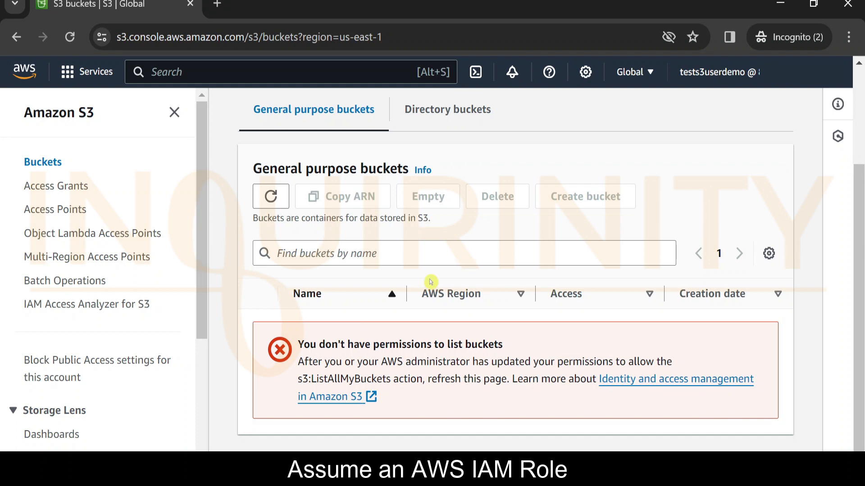
scroll(405, 288, up, 3)
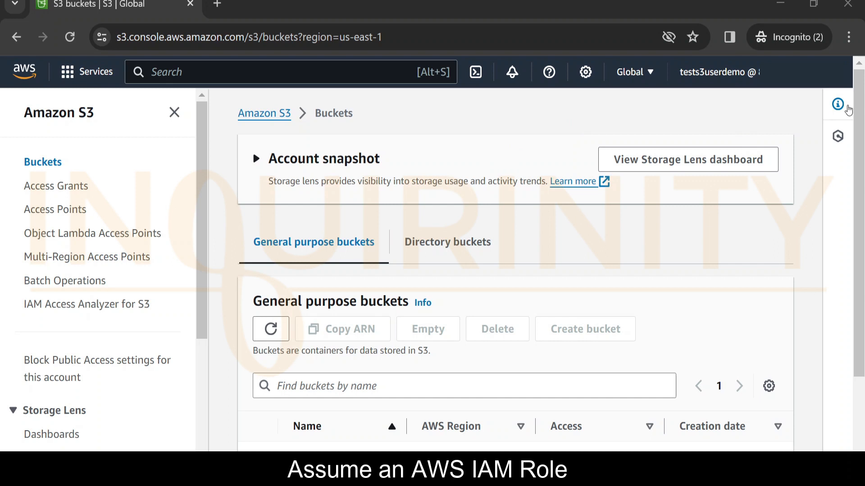
- Open the Switch role page from the tests3userdemo account and look over its introduction and getting-started instructions
click(836, 73)
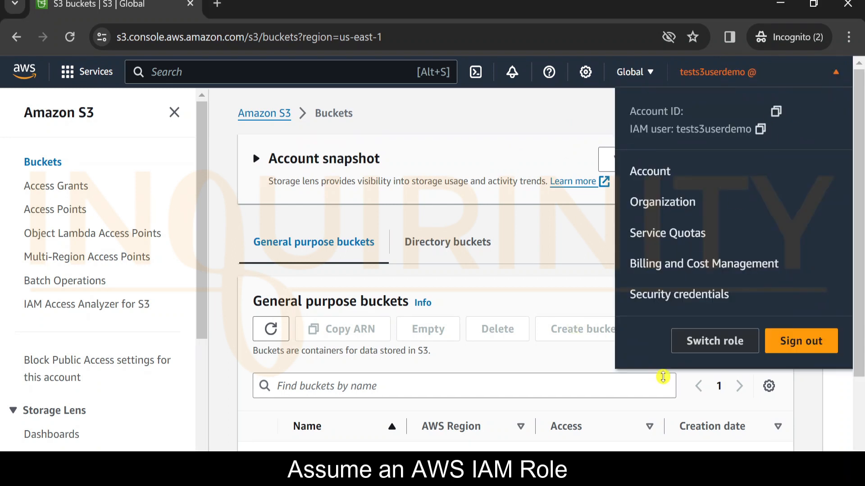
click(709, 350)
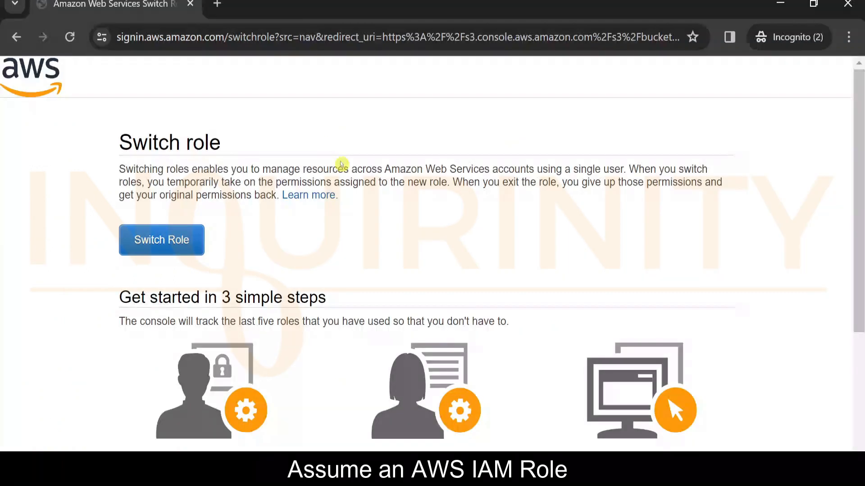
scroll(189, 173, down, 2)
scroll(199, 177, up, 2)
scroll(355, 318, down, 4)
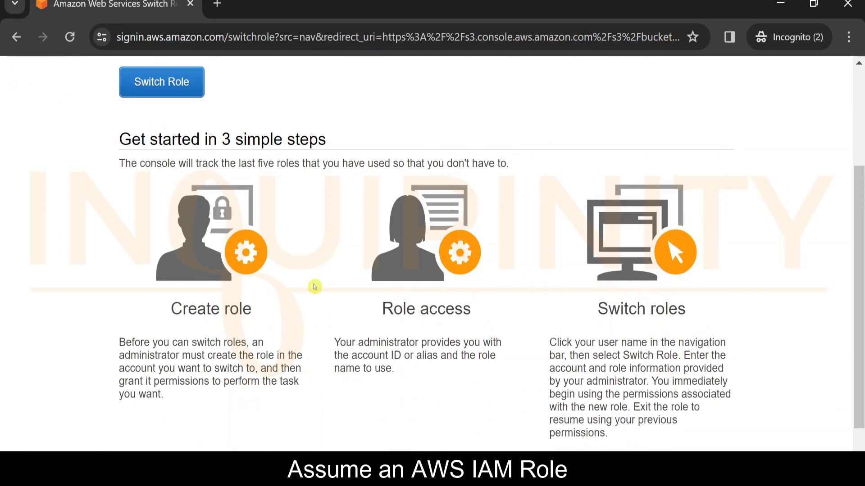
- Read the three getting-started instructions on creating a role, role access and switching roles
scroll(315, 286, up, 2)
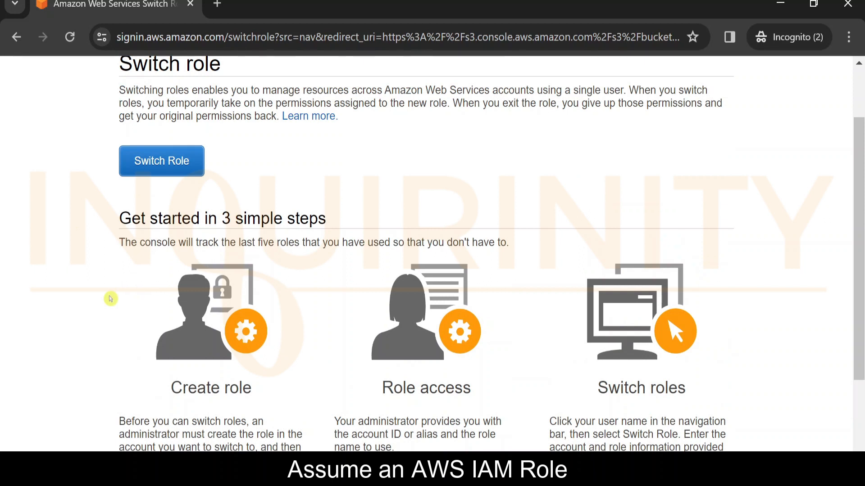
scroll(193, 297, down, 2)
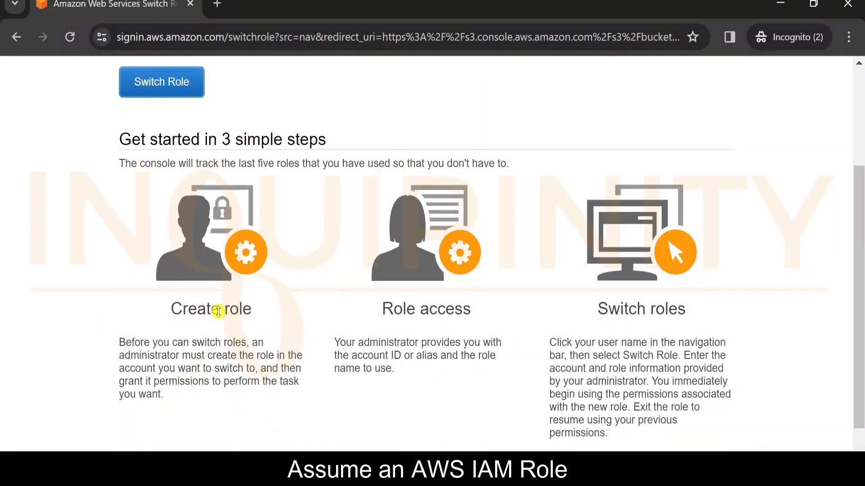
scroll(218, 311, down, 2)
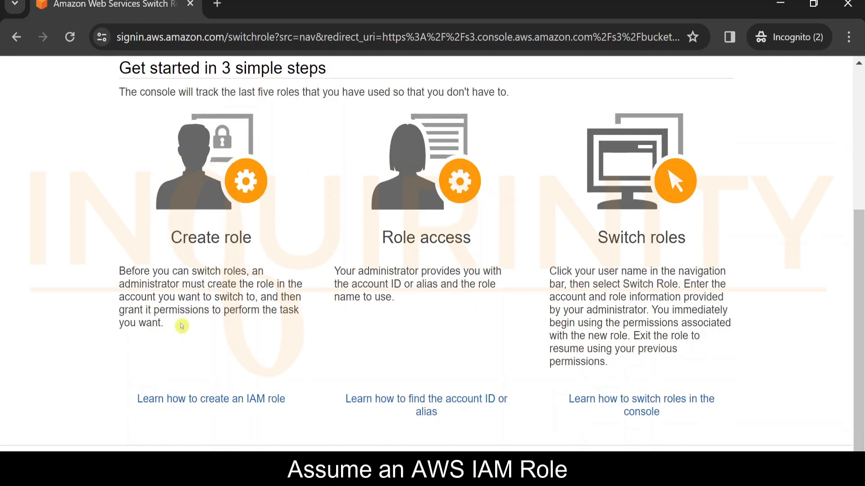
scroll(182, 326, up, 4)
scroll(181, 326, down, 1)
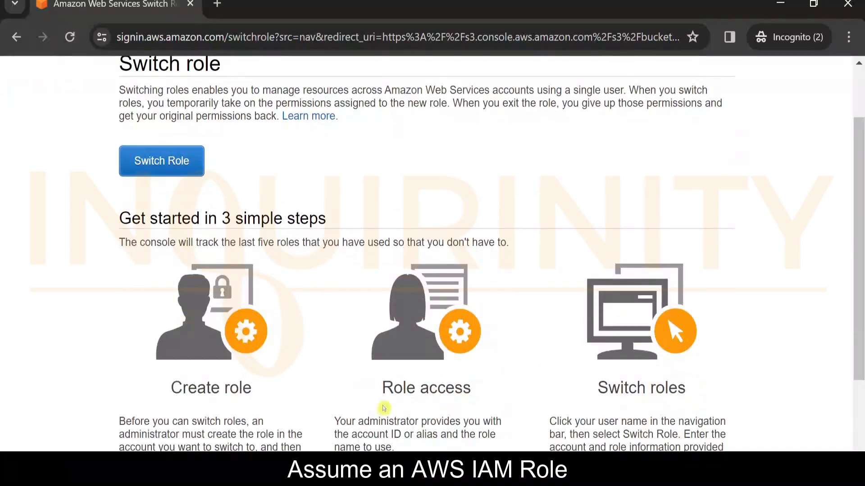
scroll(385, 405, down, 2)
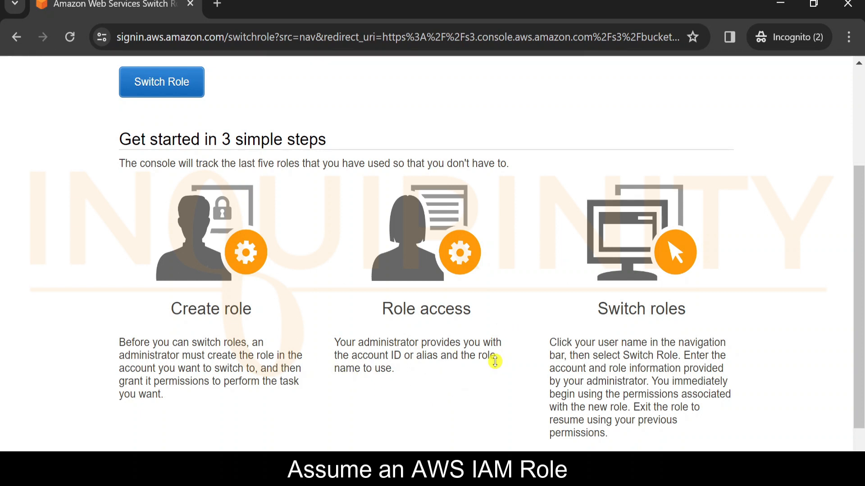
scroll(604, 363, down, 1)
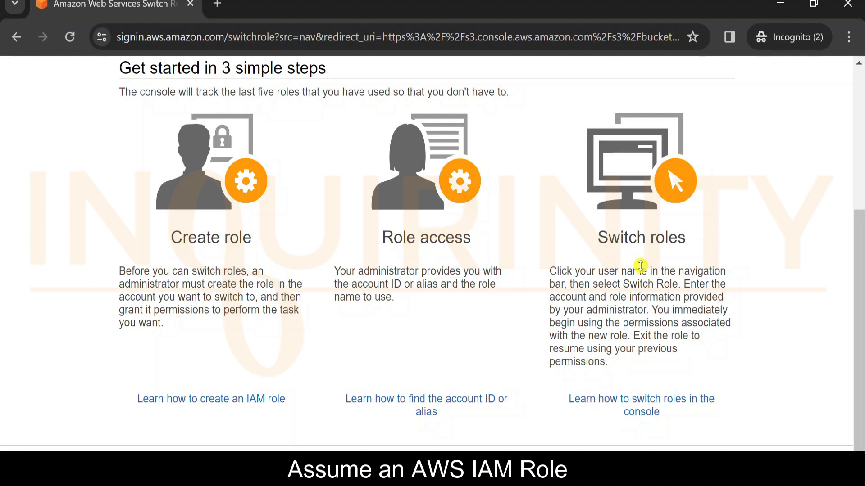
scroll(638, 270, up, 2)
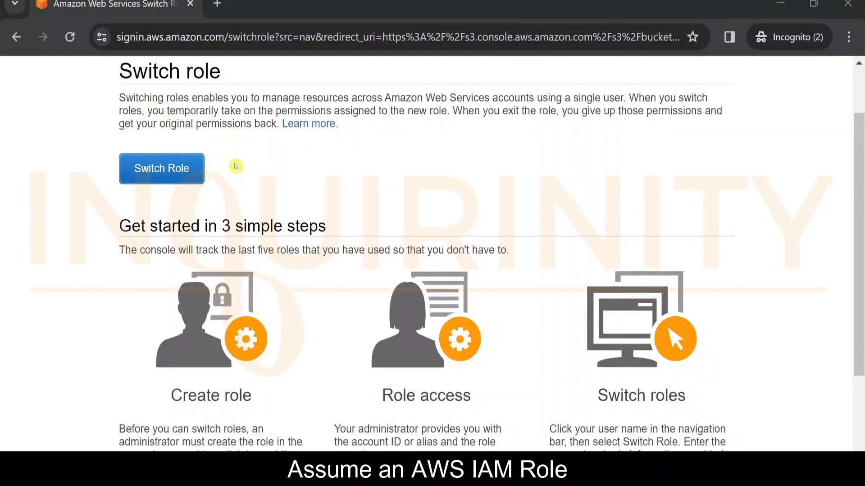
- Open the role switching form and enter the account ID and the role name tests3roledemo
click(166, 177)
click(338, 195)
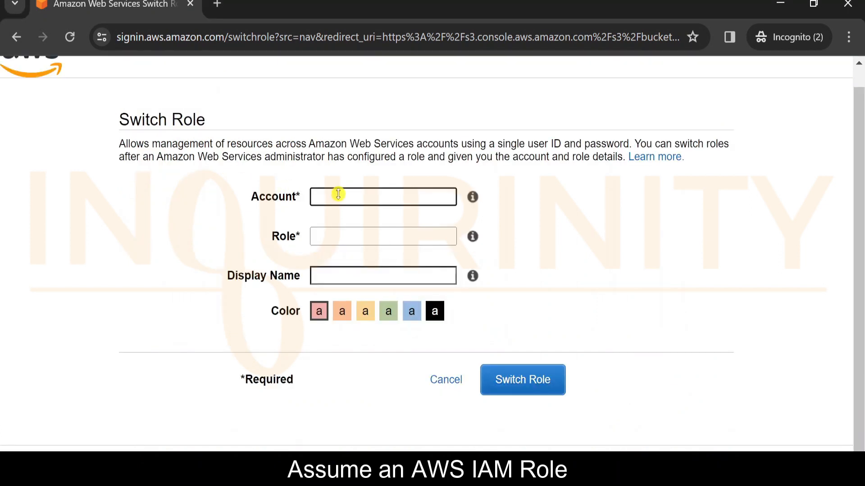
click(365, 237)
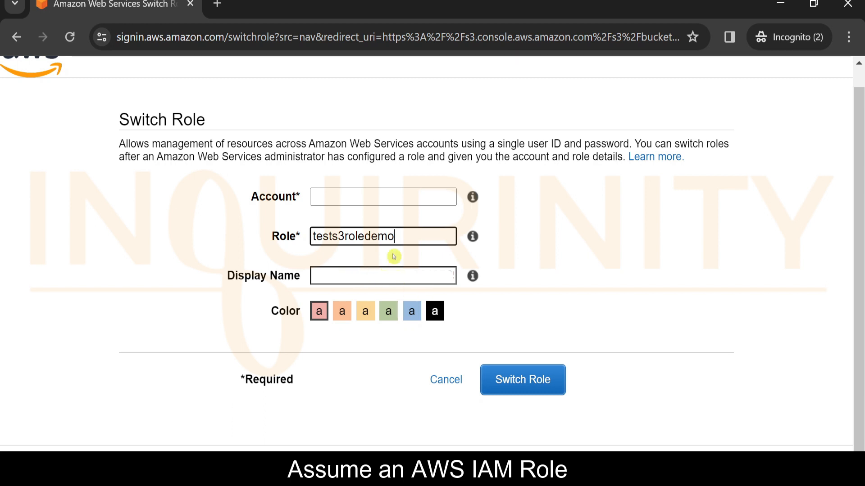
- Reuse the role name tests3roledemo as the display name and switch to the role
drag(396, 237, 284, 238)
key(ctrl+c)
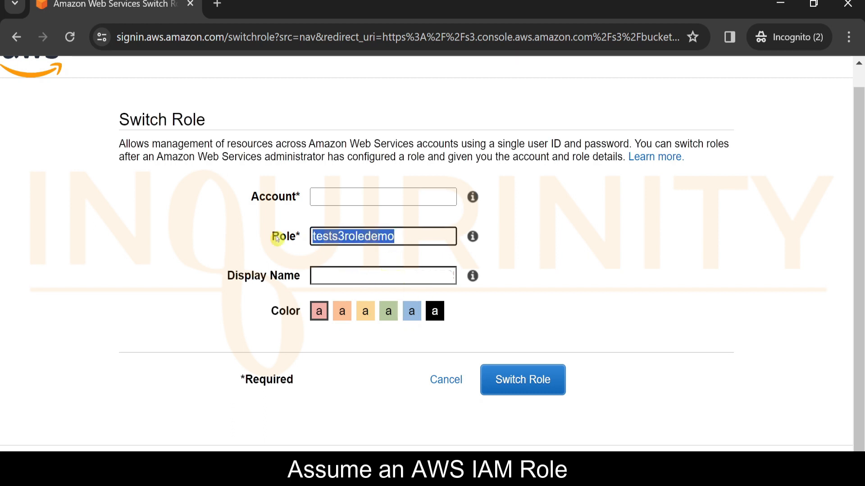
click(362, 276)
key(ctrl+v)
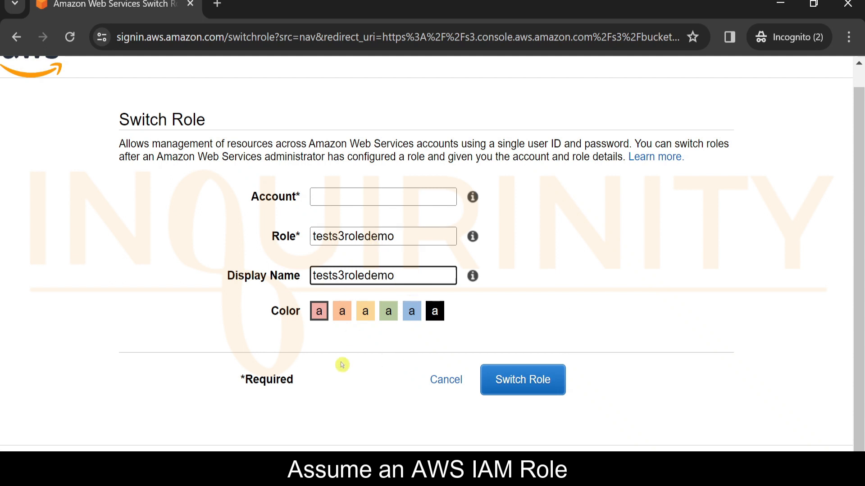
click(530, 385)
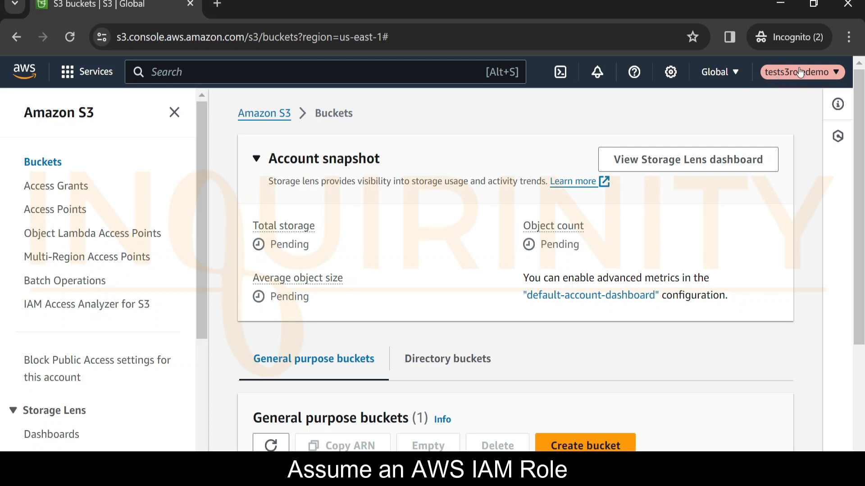
- Check which role is active and which user is signed in, and view the general purpose buckets list
click(824, 80)
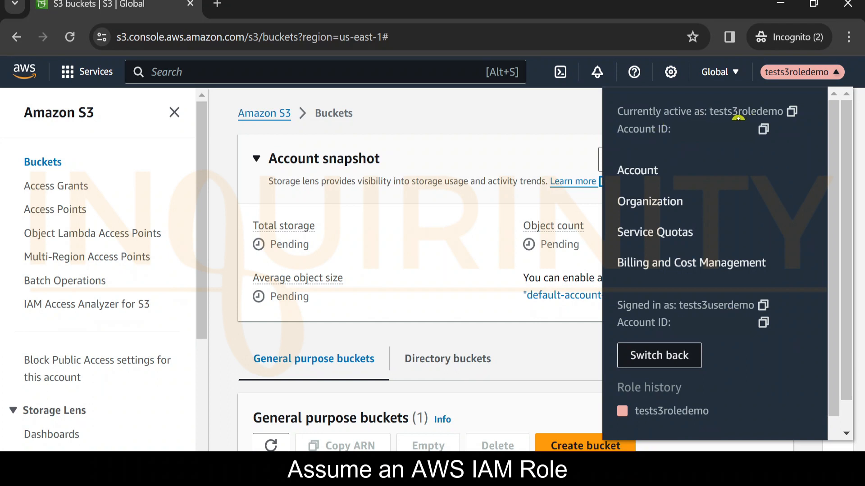
click(402, 152)
scroll(403, 152, down, 3)
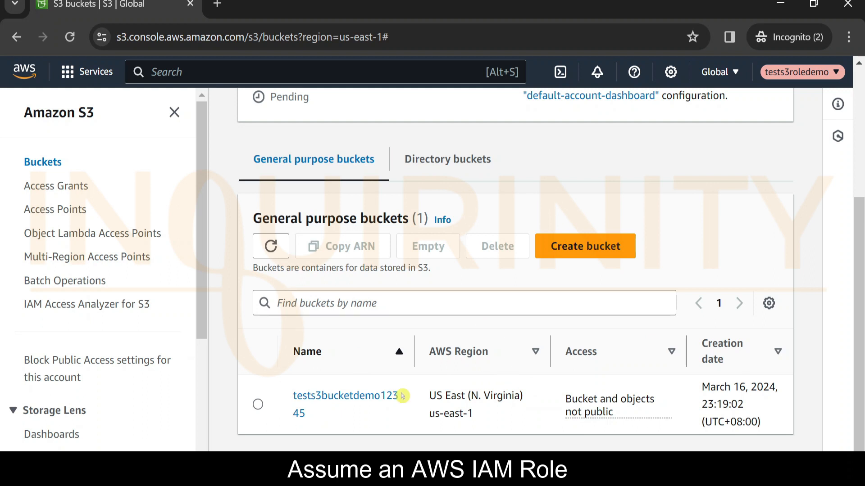
- Open the bucket tests3bucketdemo12345 under the assumed role and view its objects
click(369, 390)
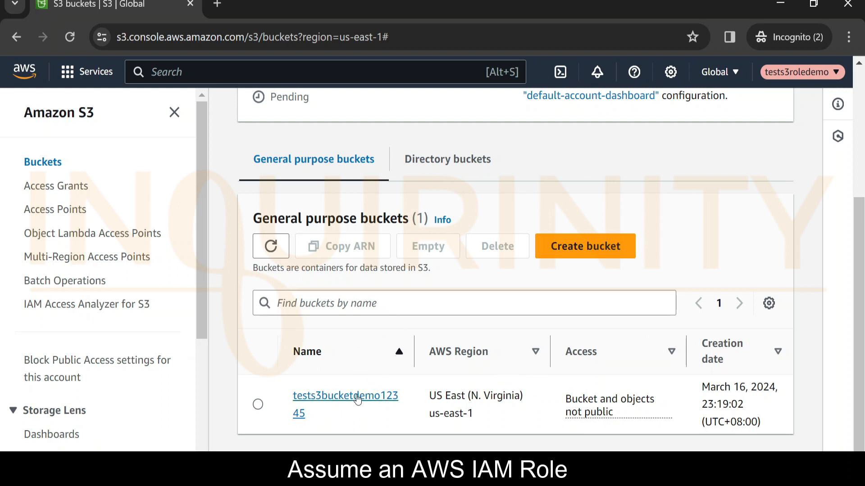
scroll(272, 276, down, 3)
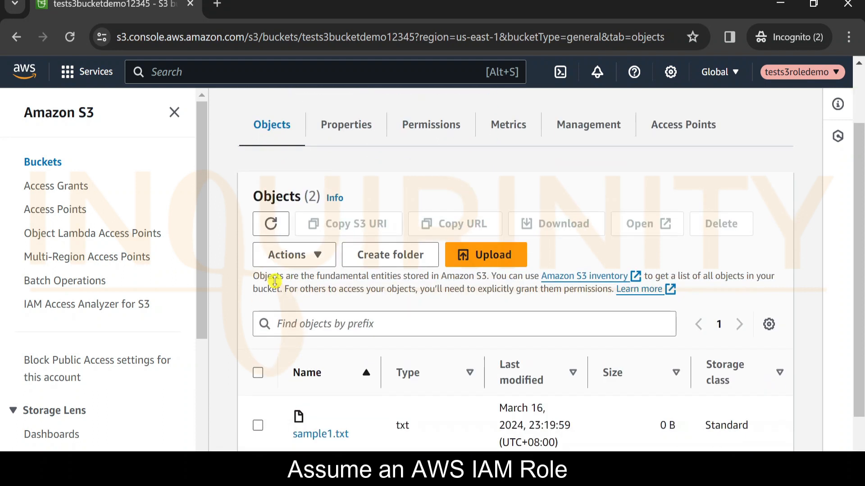